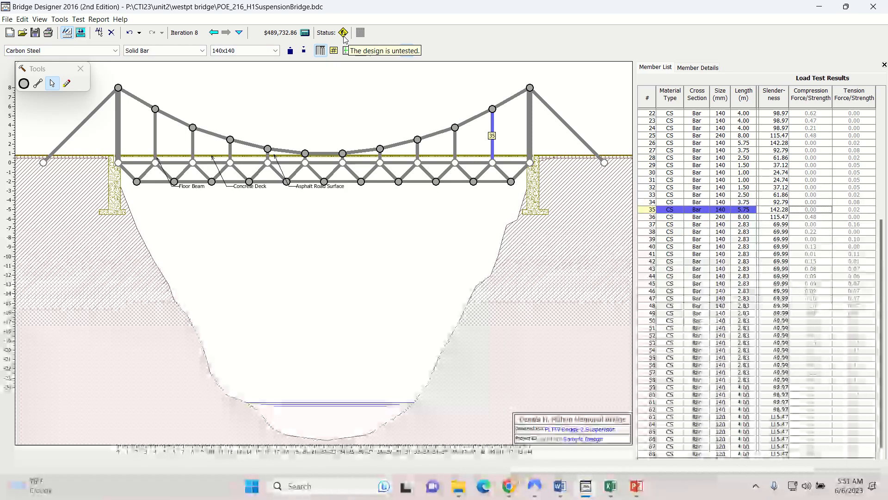
- Run the load test on the suspension bridge and return to the design drawing
{"action": "left_click", "coordinate": [80, 32]}
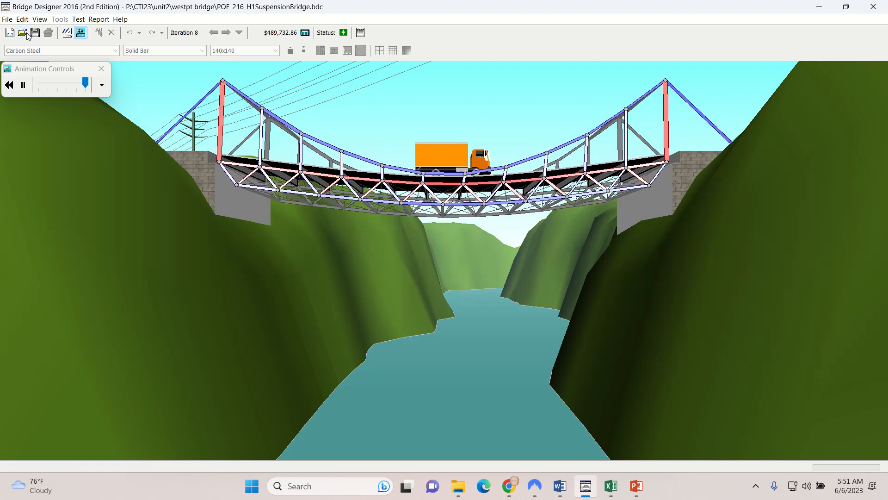
{"action": "left_click", "coordinate": [67, 35]}
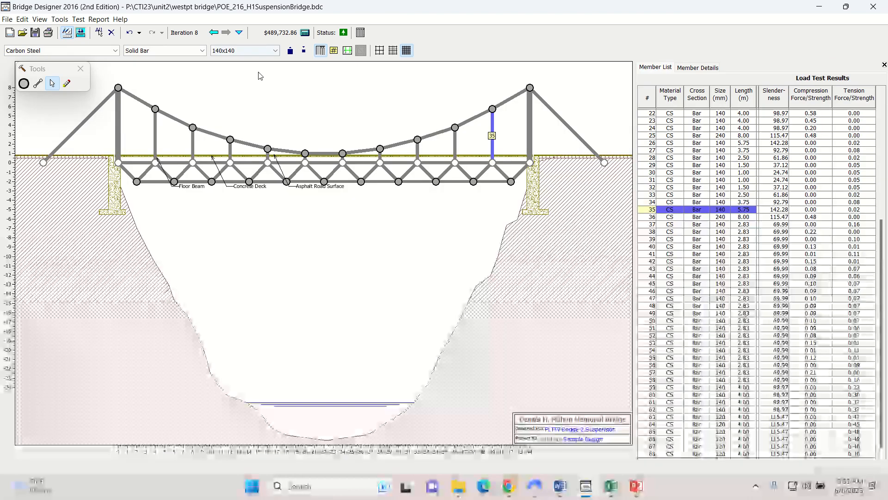
- Copy the full load test results table and paste it into cell A1 of the blank Book2 workbook in Excel
{"action": "left_click", "coordinate": [361, 33]}
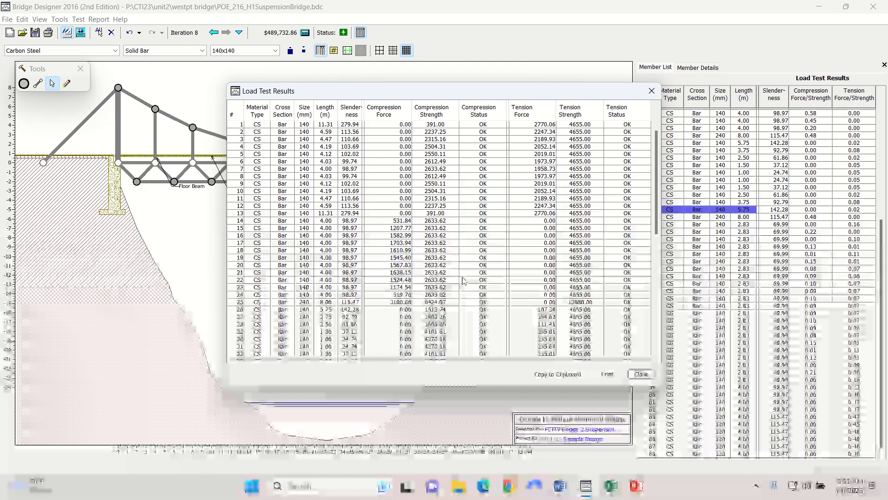
{"action": "left_click", "coordinate": [543, 377]}
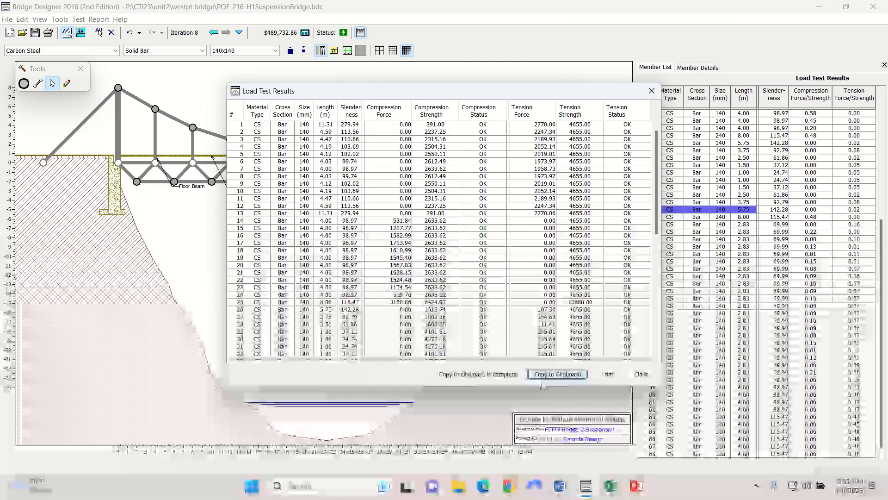
{"action": "left_click", "coordinate": [612, 487]}
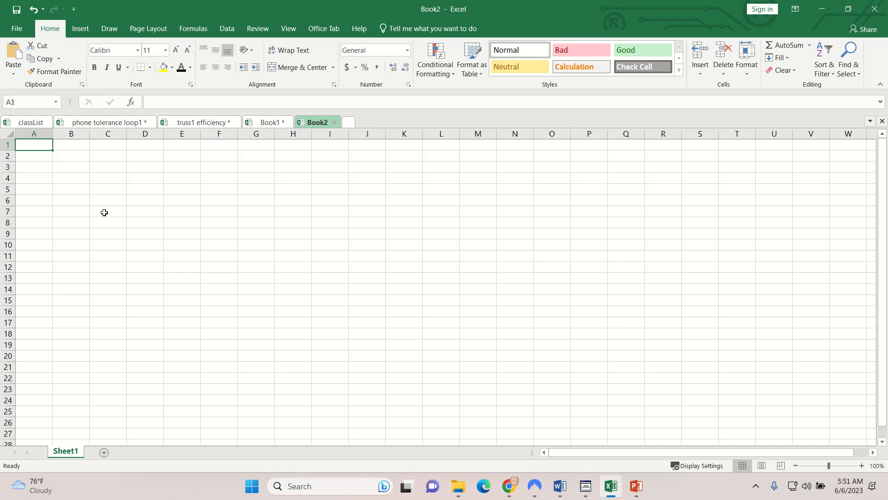
{"action": "key", "text": "ctrl+v"}
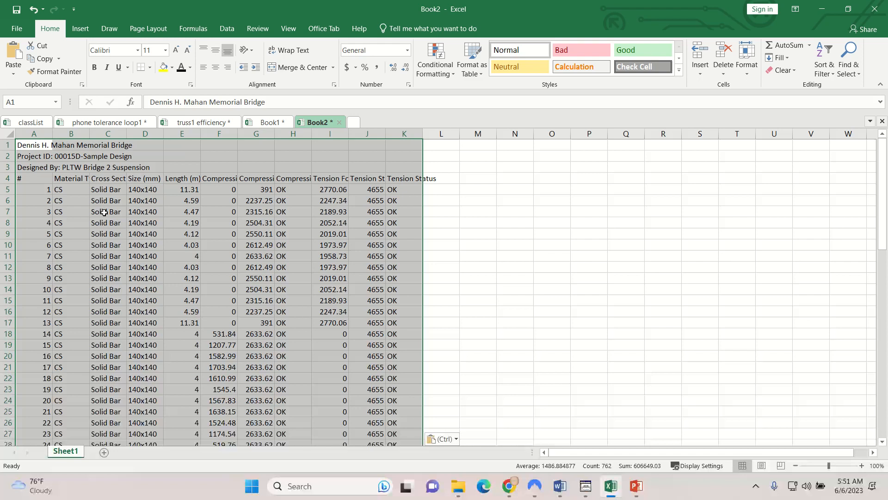
- Set the width of columns A through P to 16
{"action": "right_click", "coordinate": [175, 133]}
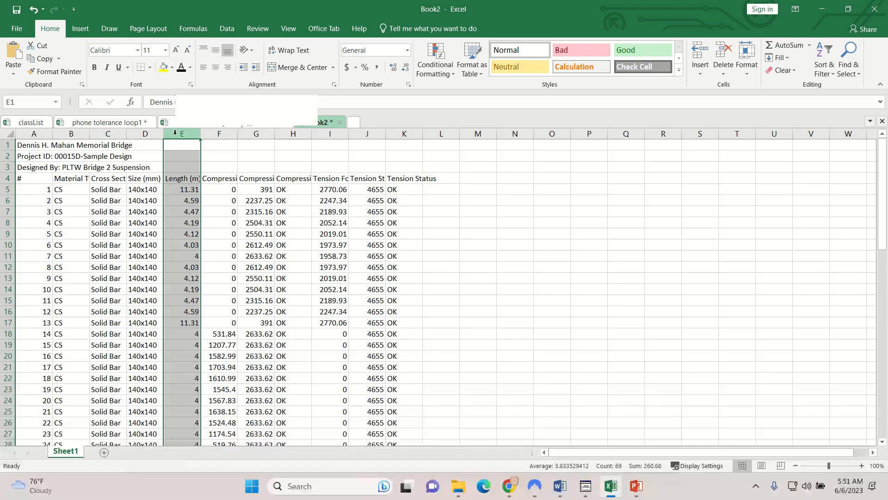
{"action": "left_click", "coordinate": [28, 133]}
{"action": "left_click_drag", "start_coordinate": [28, 133], "coordinate": [407, 136]}
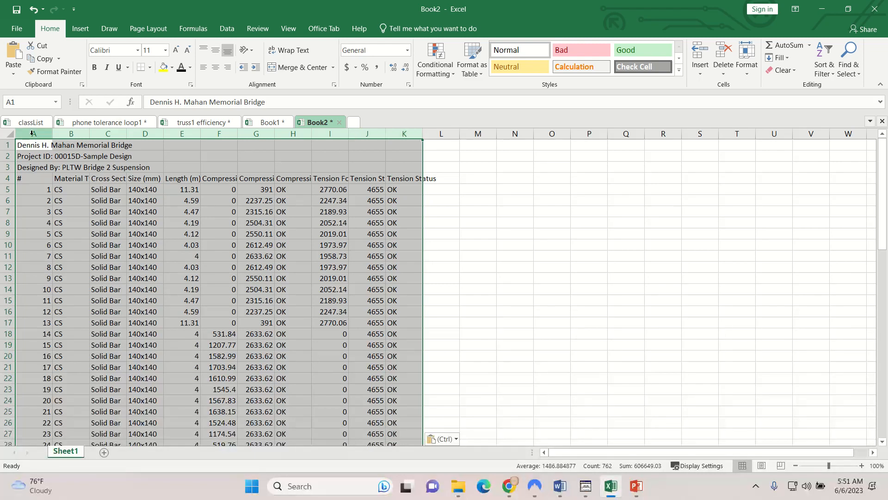
{"action": "left_click_drag", "start_coordinate": [32, 135], "coordinate": [576, 134]}
{"action": "right_click", "coordinate": [565, 134]}
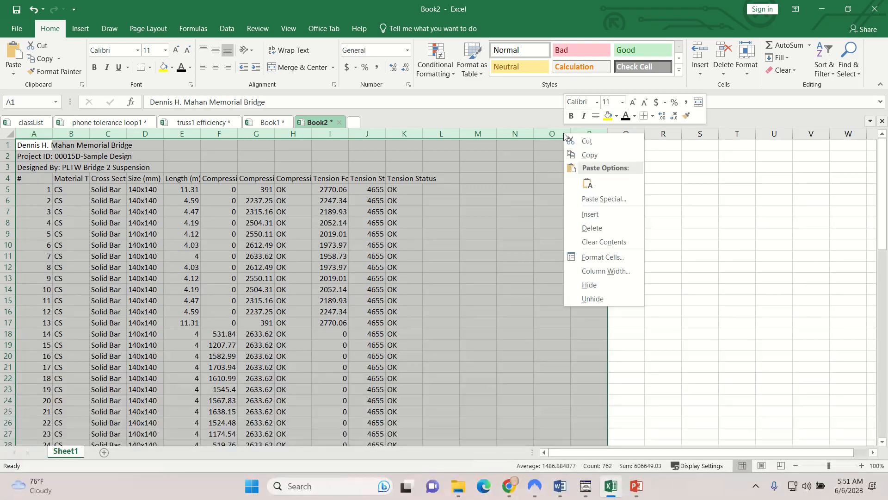
{"action": "left_click", "coordinate": [595, 271]}
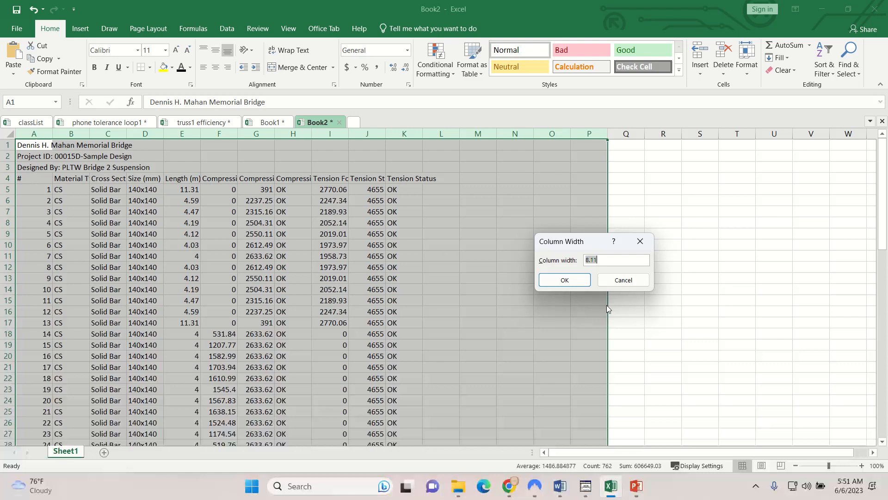
{"action": "type", "text": "16"}
{"action": "key", "text": "Return"}
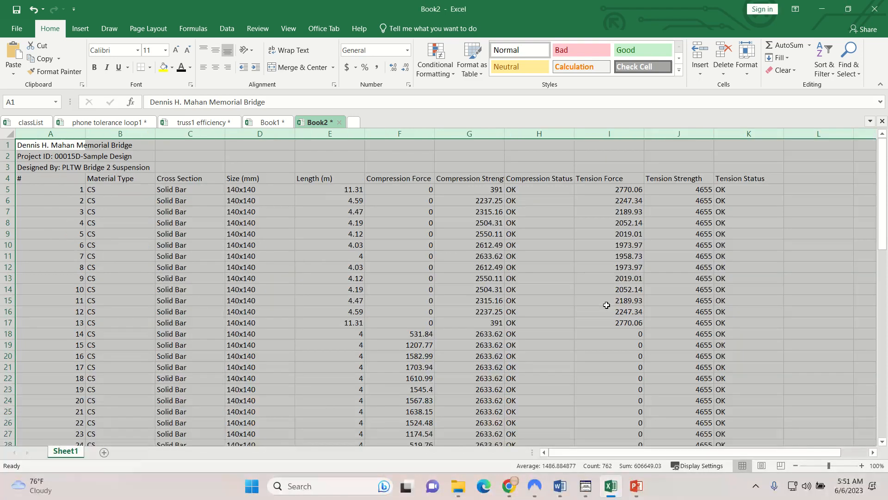
- Reduce the width of the selected columns A through P to 12
{"action": "right_click", "coordinate": [542, 134]}
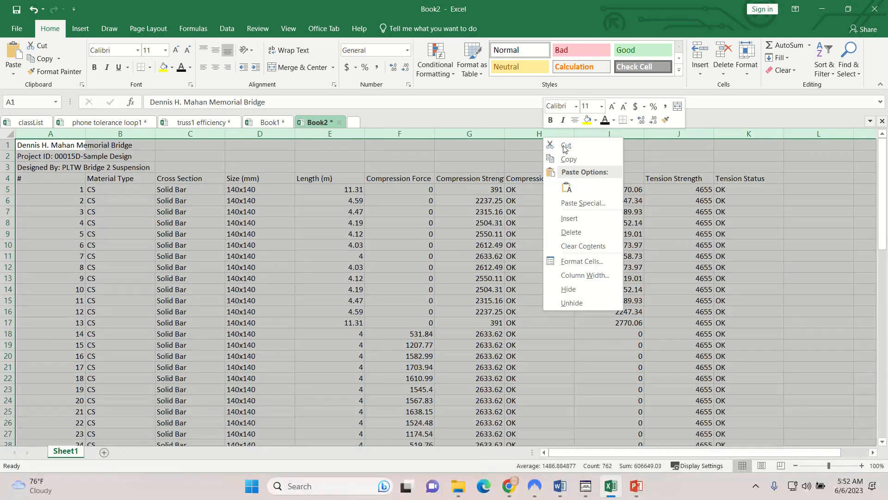
{"action": "left_click", "coordinate": [575, 274]}
{"action": "type", "text": "12"}
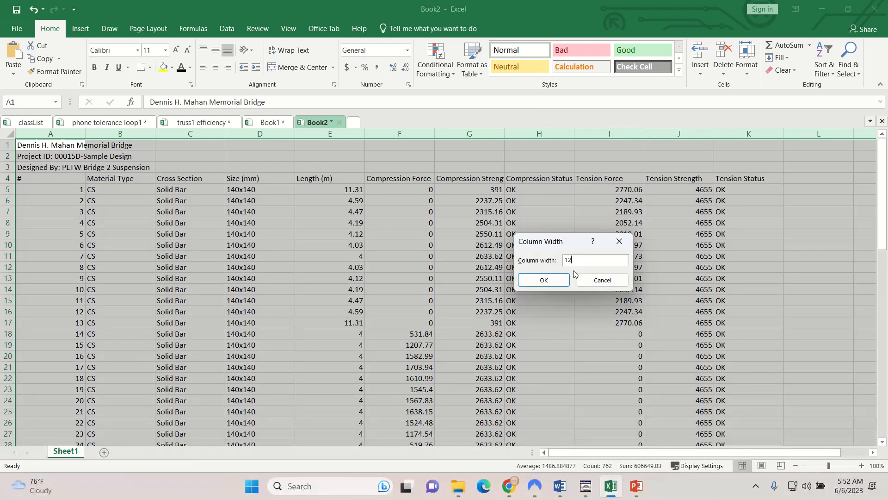
{"action": "key", "text": "Return"}
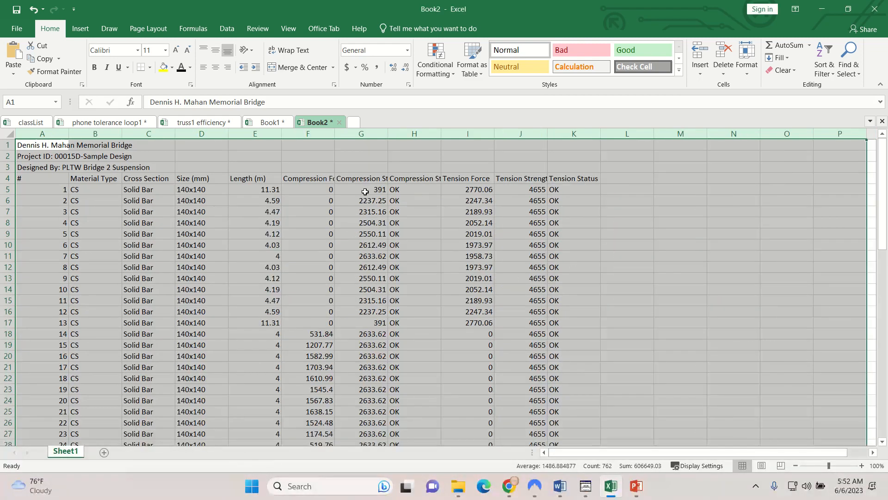
- Enter the formula =F5/G5 in cell L5 to divide compression force by compression strength for the first member
{"action": "left_click", "coordinate": [619, 180]}
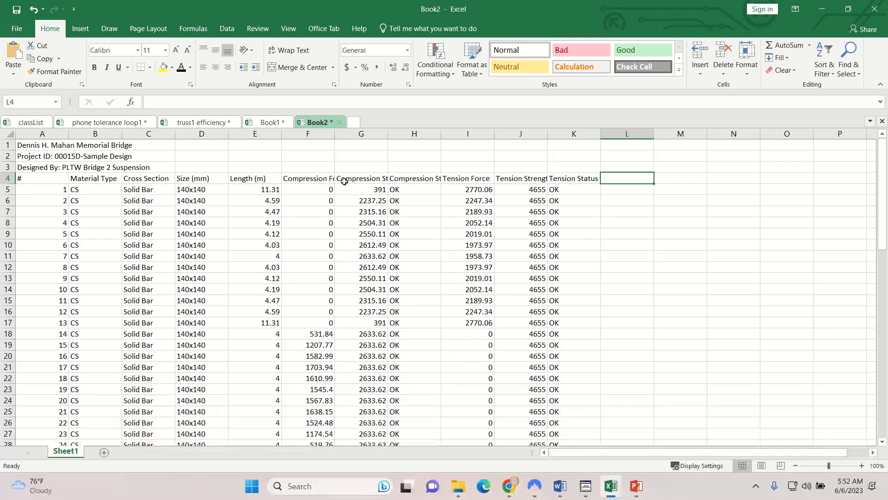
{"action": "left_click", "coordinate": [627, 190]}
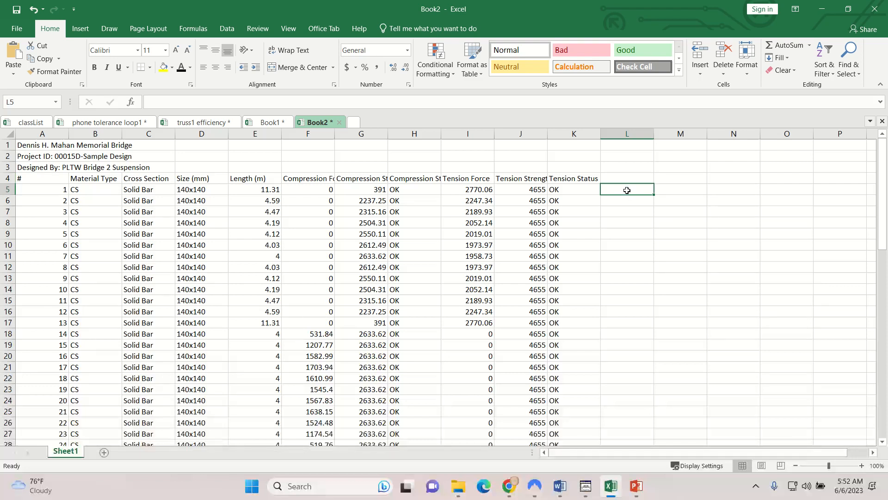
{"action": "type", "text": "="}
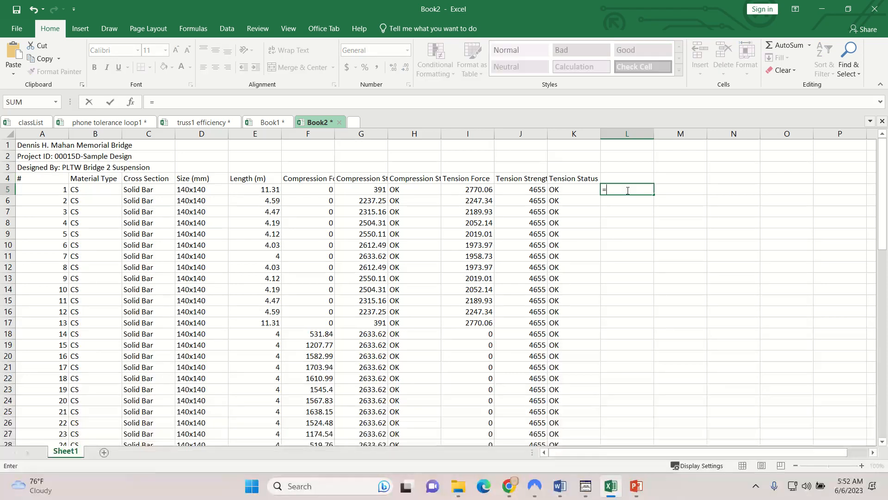
{"action": "left_click", "coordinate": [323, 191]}
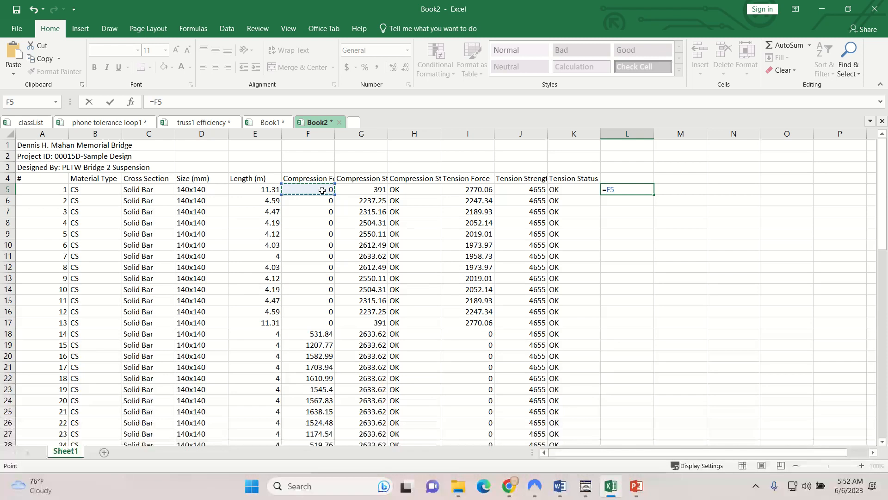
{"action": "type", "text": "/"}
{"action": "left_click", "coordinate": [365, 191]}
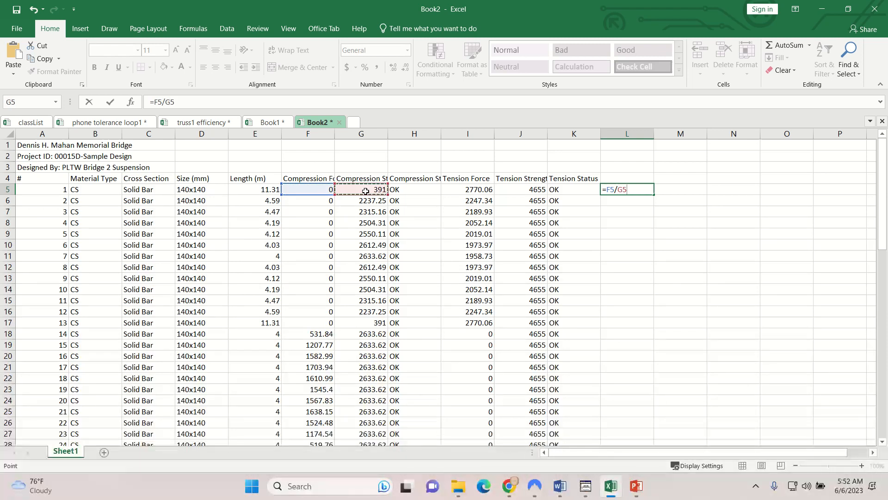
{"action": "key", "text": "Return"}
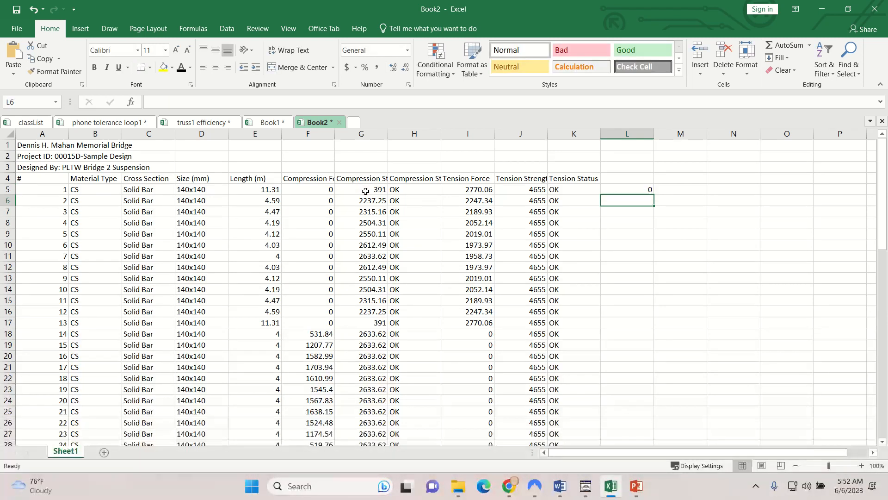
- Format cell L5 as a percentage with one decimal place
{"action": "left_click", "coordinate": [617, 191]}
{"action": "right_click", "coordinate": [618, 190]}
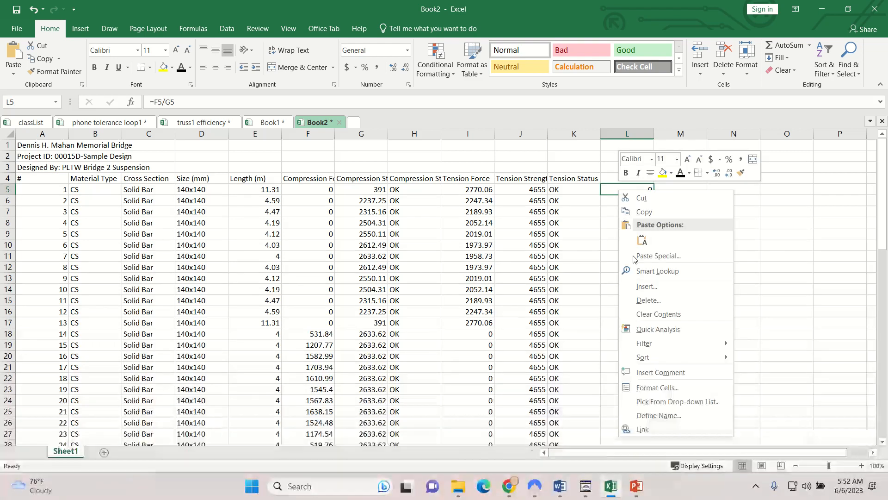
{"action": "left_click", "coordinate": [651, 388]}
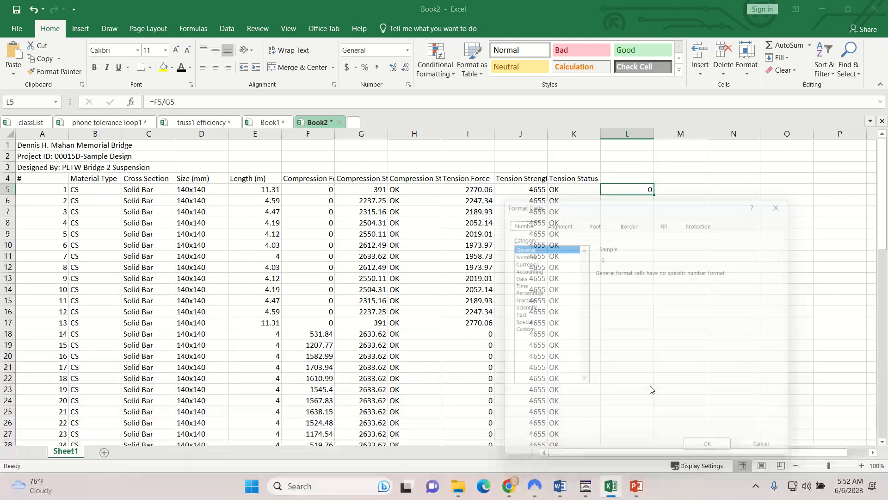
{"action": "left_click", "coordinate": [518, 291]}
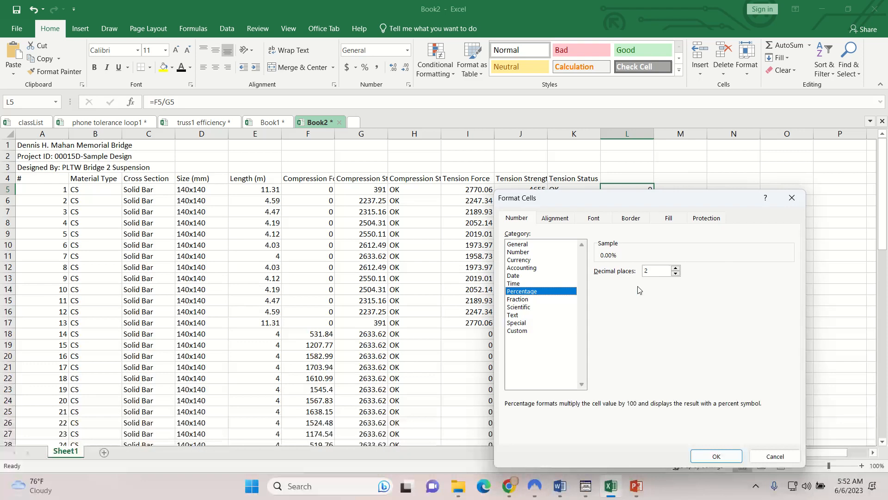
{"action": "left_click", "coordinate": [676, 274]}
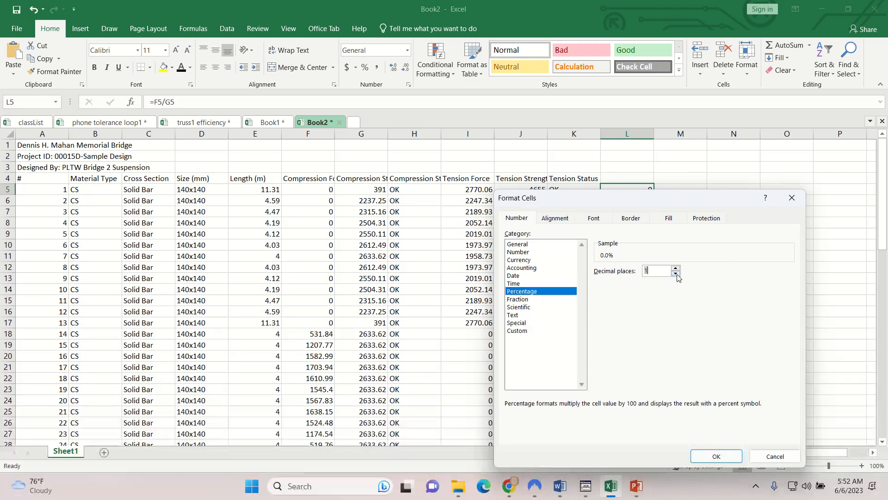
{"action": "left_click", "coordinate": [717, 457]}
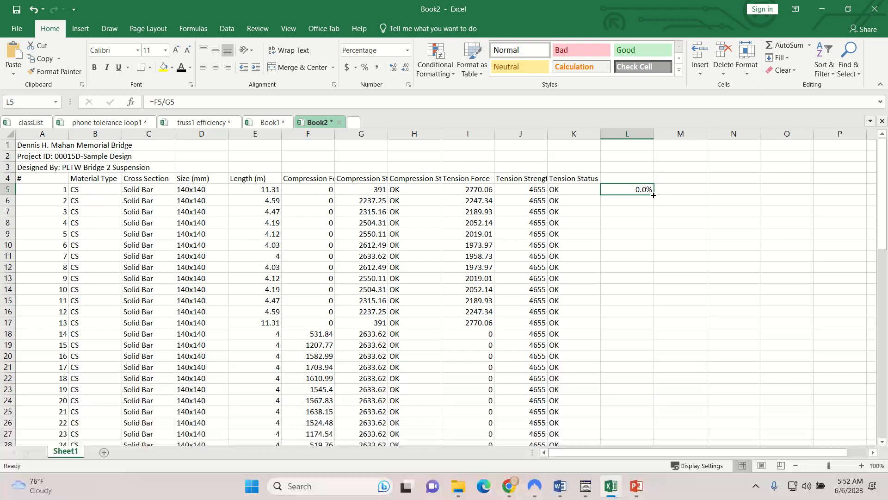
- Fill the compression ratio formula from L5 down to L72, the last member row
{"action": "left_click_drag", "start_coordinate": [653, 195], "coordinate": [650, 408]}
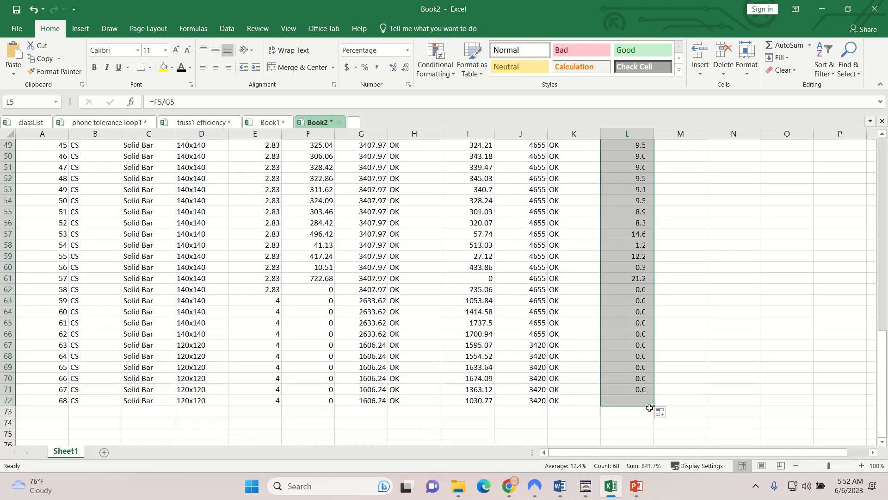
{"action": "scroll", "coordinate": [624, 346], "scroll_direction": "up", "scroll_amount": 7}
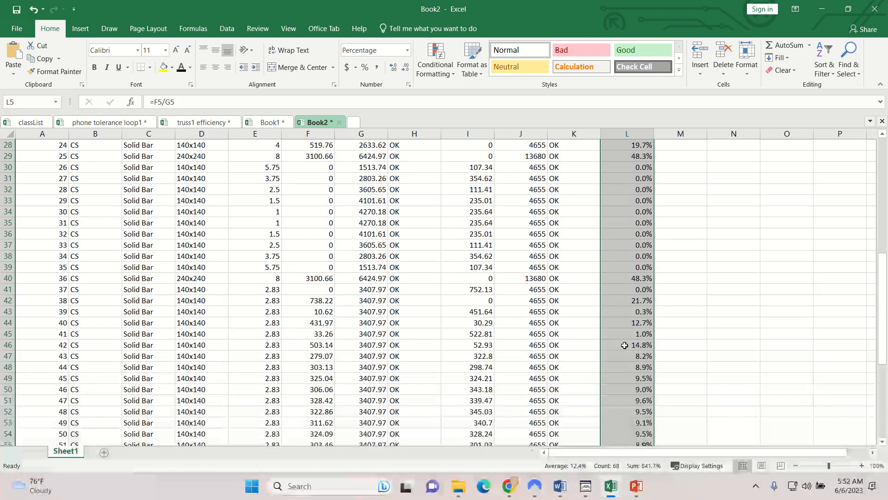
{"action": "scroll", "coordinate": [624, 346], "scroll_direction": "up", "scroll_amount": 9}
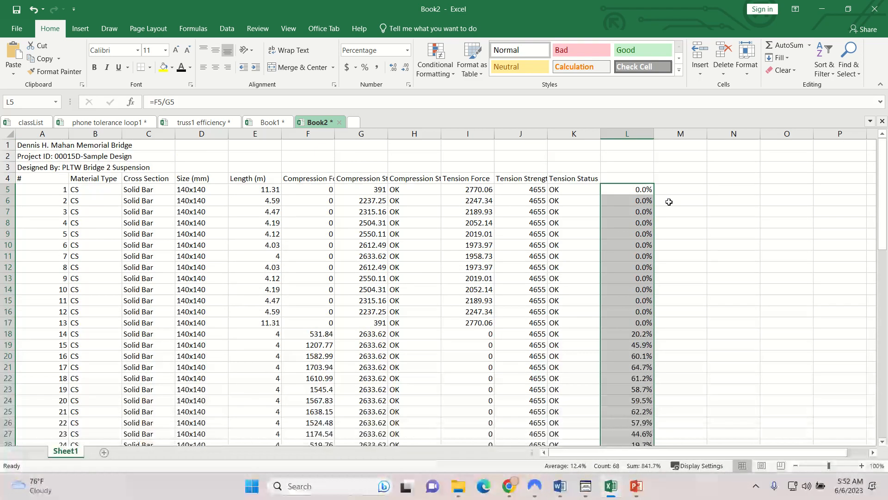
- Label the ratio columns with the headings "C F/S" in L4 and "T F/S" in M4
{"action": "left_click", "coordinate": [632, 177]}
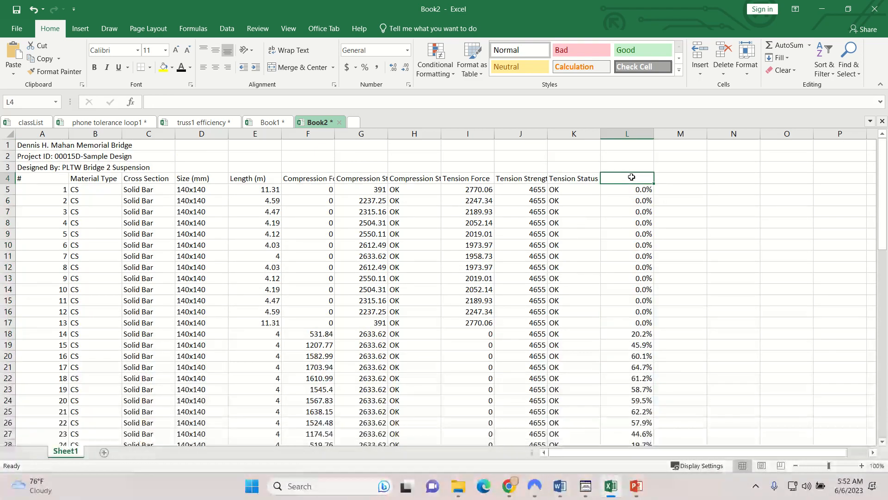
{"action": "type", "text": "C F"}
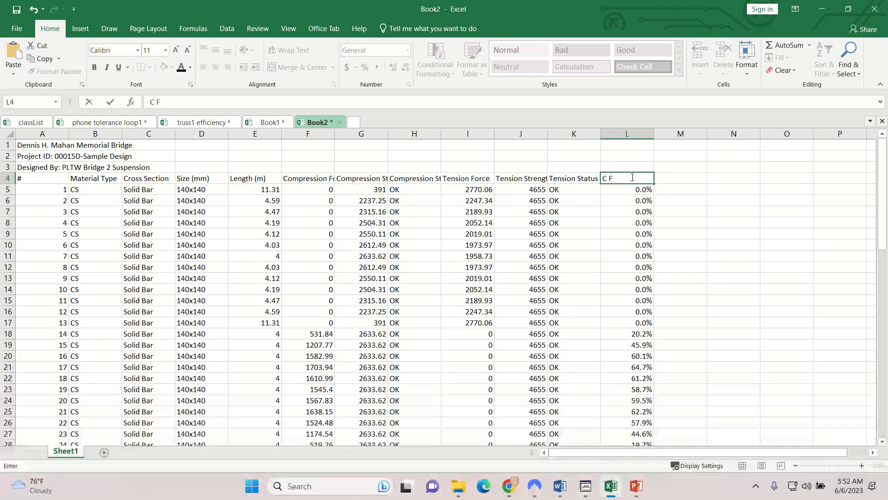
{"action": "type", "text": "/S"}
{"action": "left_click", "coordinate": [673, 179]}
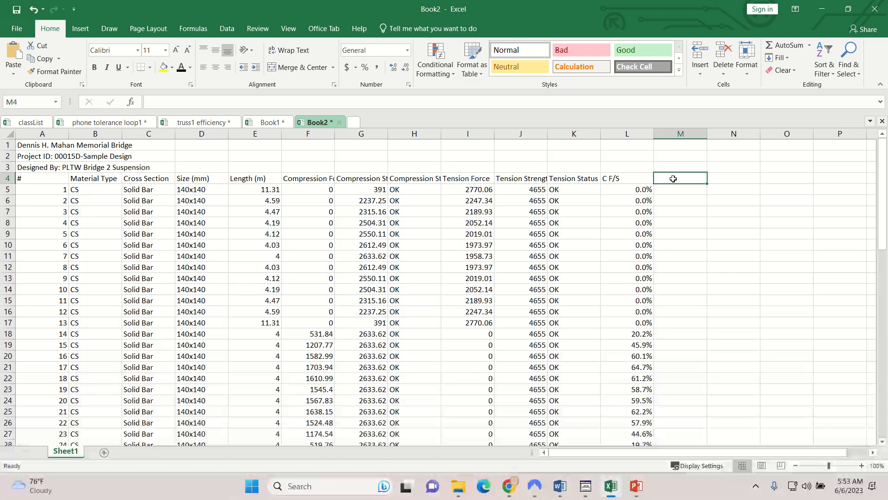
{"action": "type", "text": "T F"}
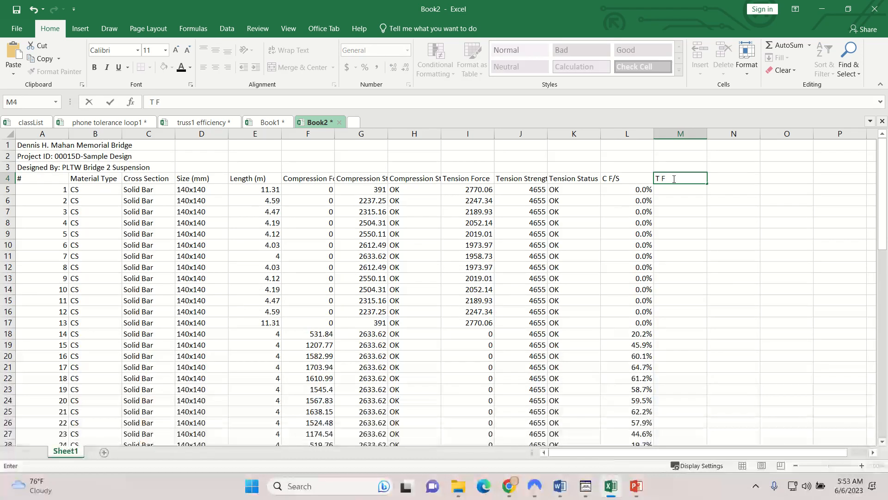
{"action": "type", "text": "/S"}
{"action": "key", "text": "Return"}
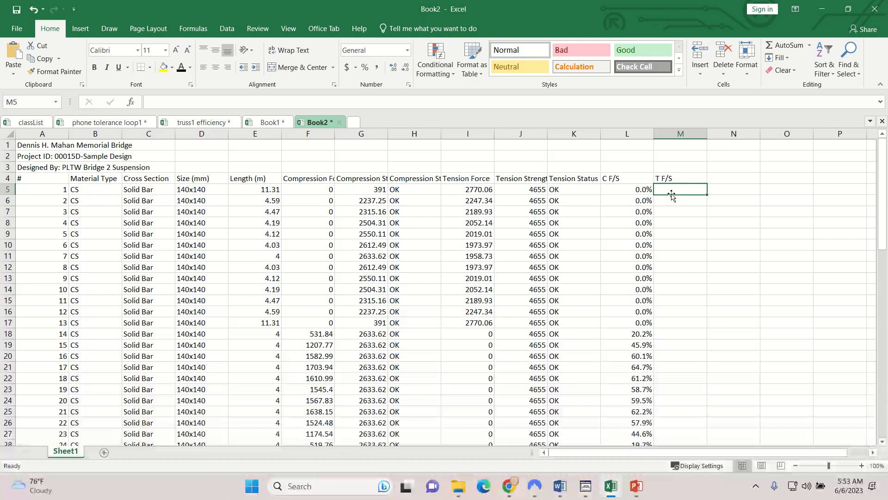
{"action": "type", "text": "="}
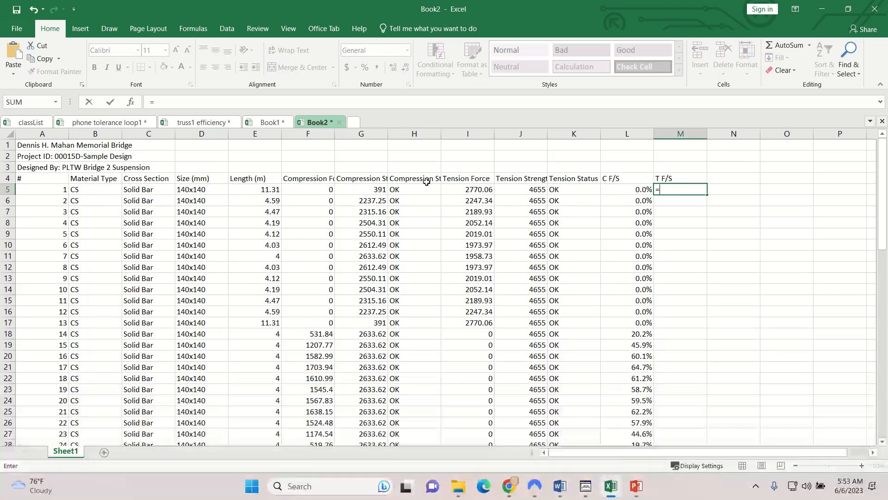
{"action": "left_click", "coordinate": [455, 180]}
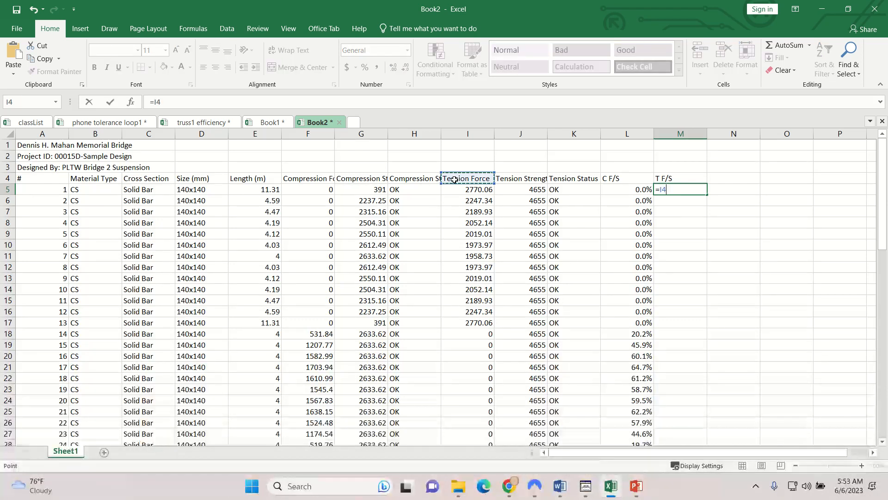
{"action": "type", "text": "/"}
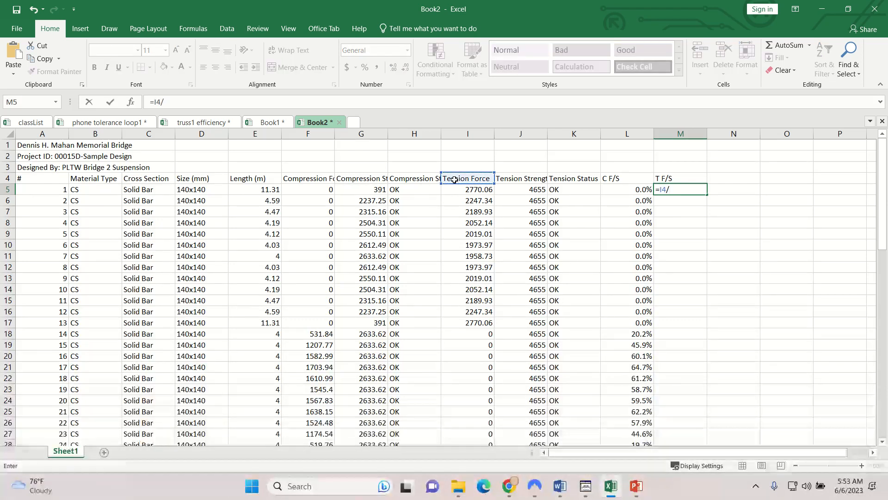
{"action": "left_click", "coordinate": [509, 180]}
{"action": "key", "text": "Return"}
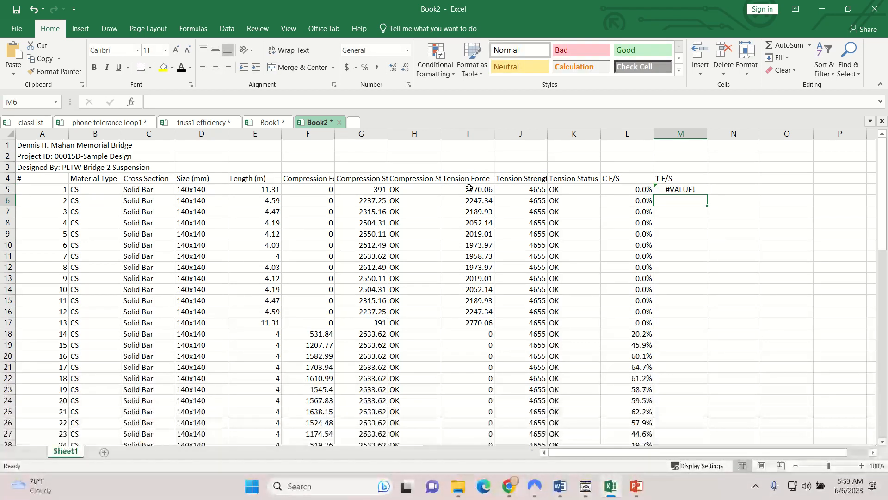
{"action": "left_click", "coordinate": [487, 189]}
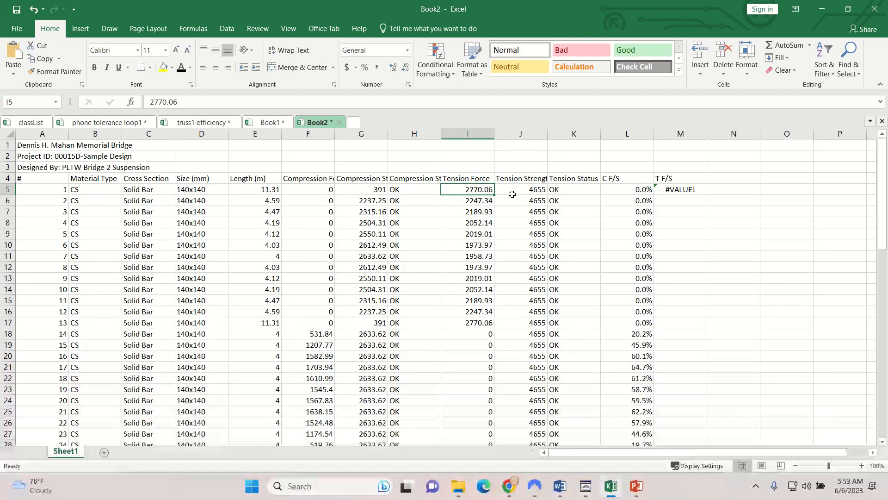
- Replace the formula in cell M5 with =I5/J5 to divide tension force by tension strength for the first member
{"action": "left_click", "coordinate": [674, 190]}
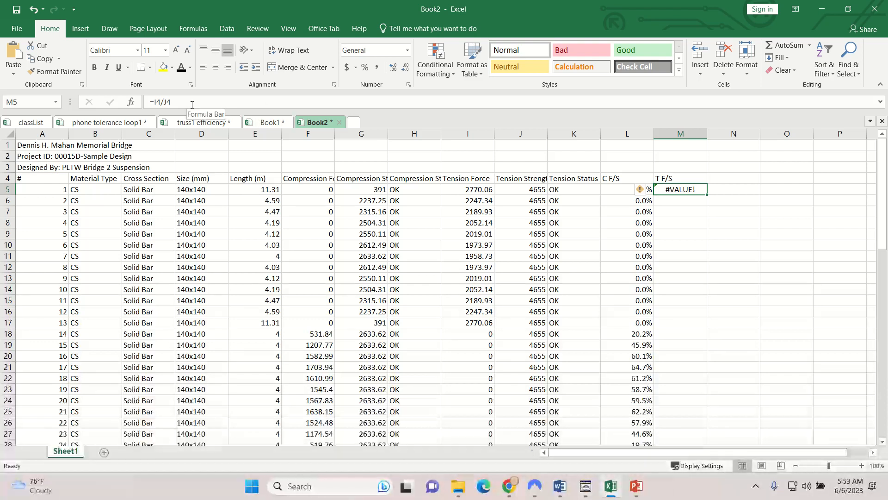
{"action": "left_click", "coordinate": [164, 102]}
{"action": "left_click_drag", "start_coordinate": [164, 102], "coordinate": [147, 103]}
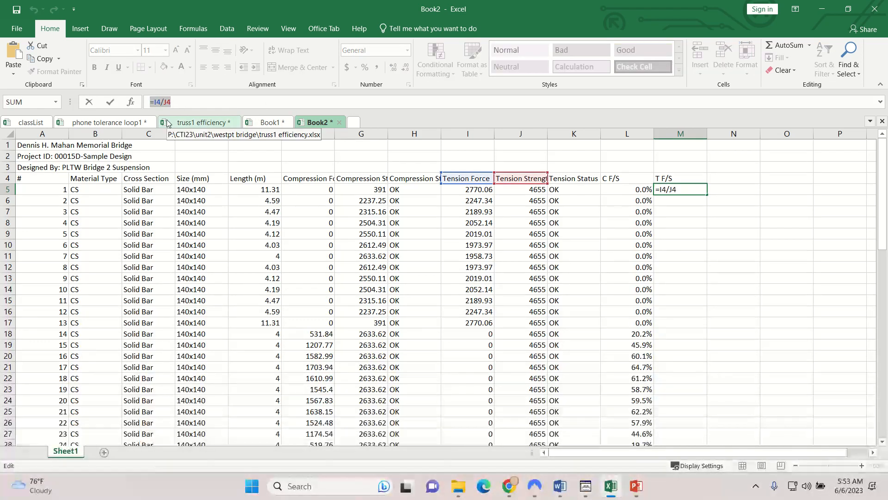
{"action": "key", "text": "BackSpace"}
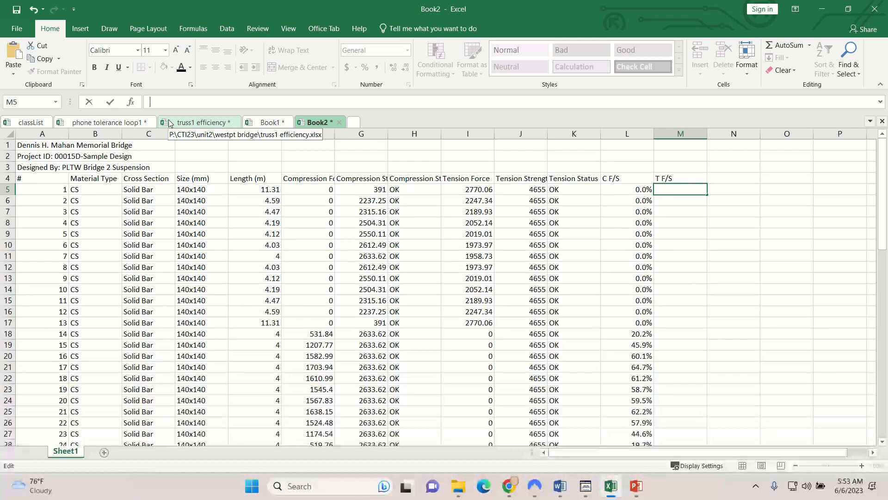
{"action": "type", "text": "="}
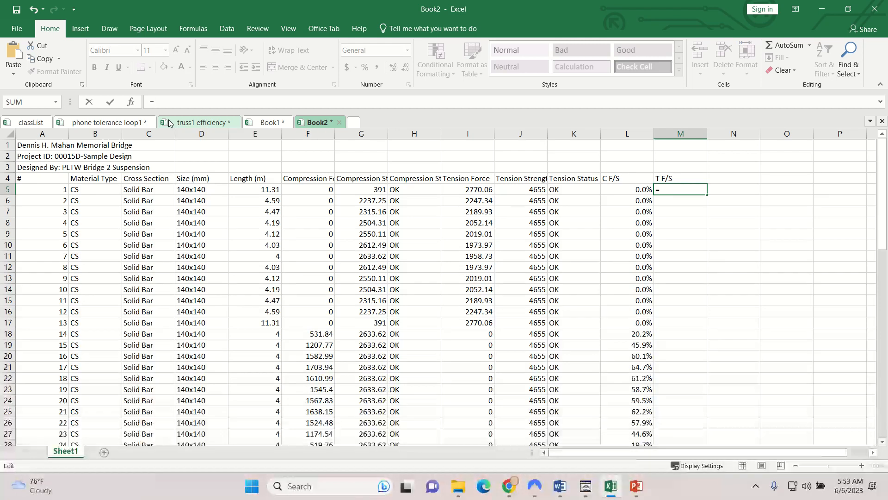
{"action": "left_click", "coordinate": [477, 190]}
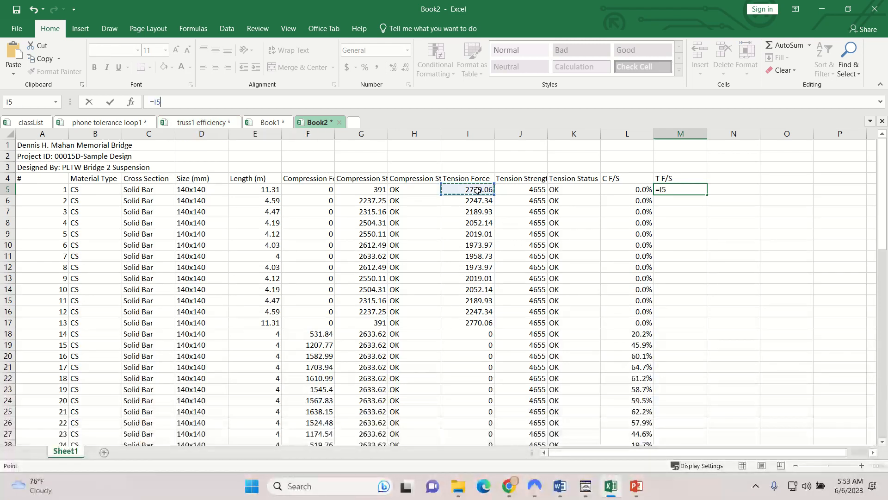
{"action": "type", "text": "/"}
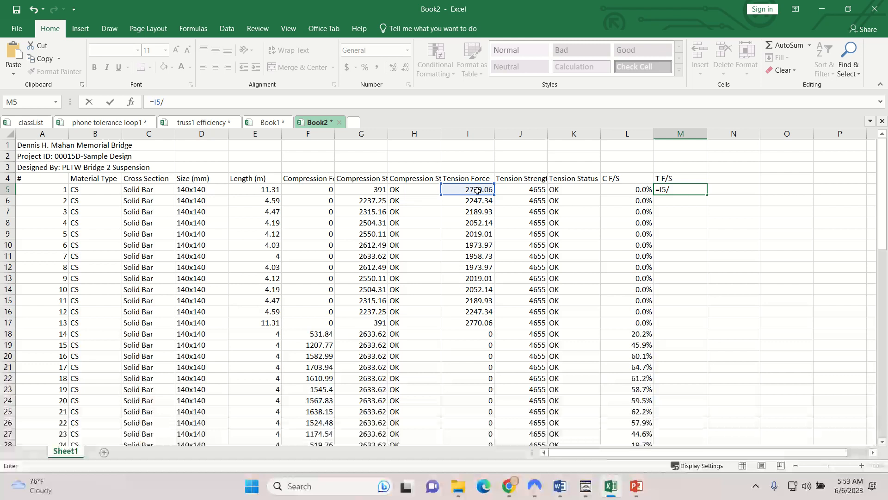
{"action": "left_click", "coordinate": [538, 191]}
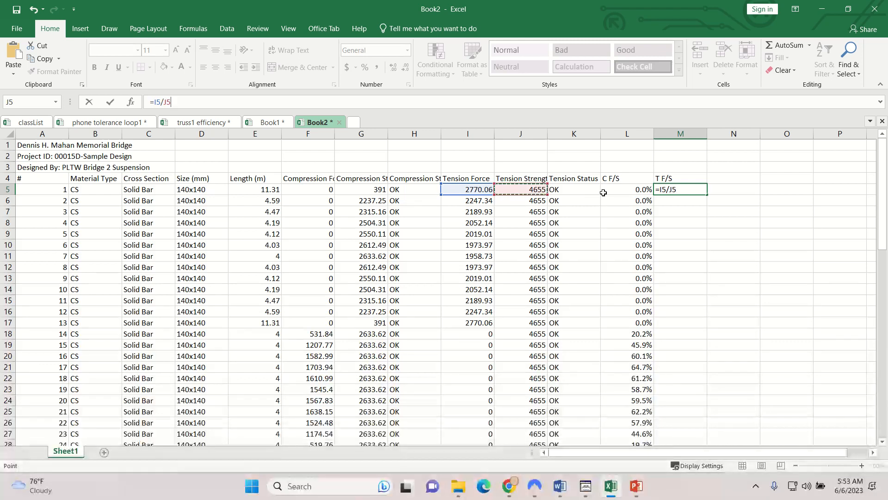
{"action": "key", "text": "Return"}
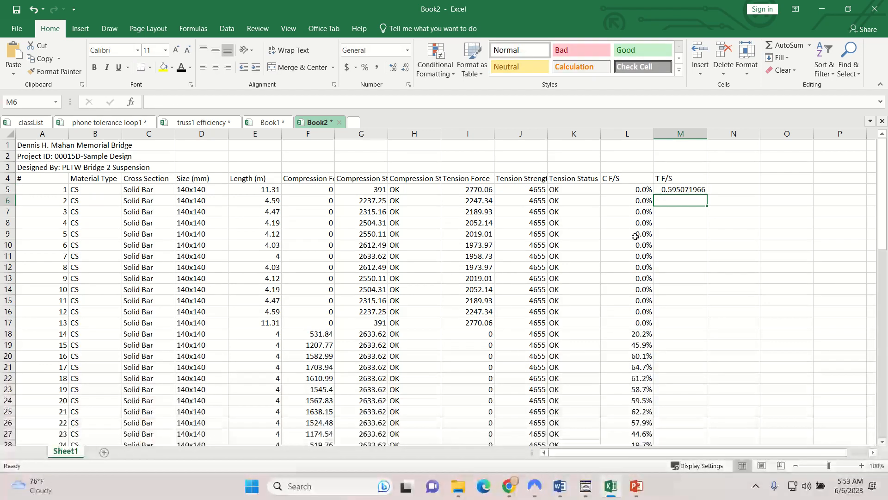
- Format cell M5 as a percentage with one decimal place and fill its formula down to M72, the last member row
{"action": "right_click", "coordinate": [674, 192]}
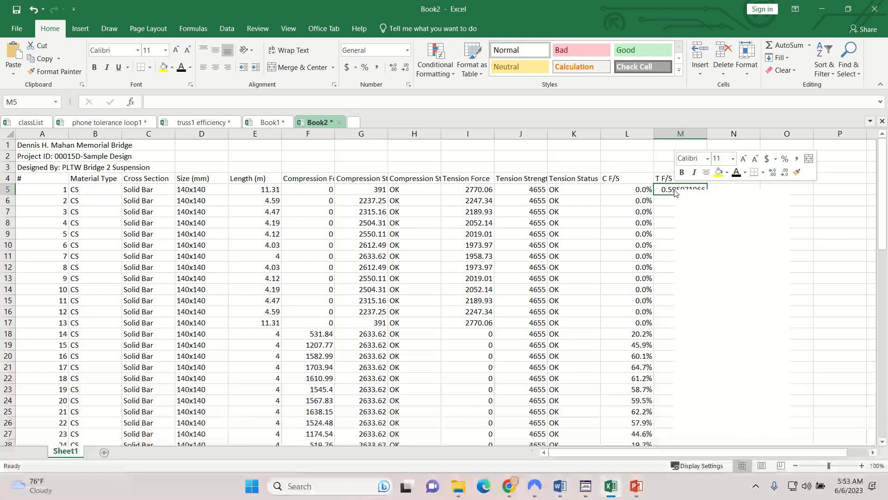
{"action": "left_click", "coordinate": [696, 373]}
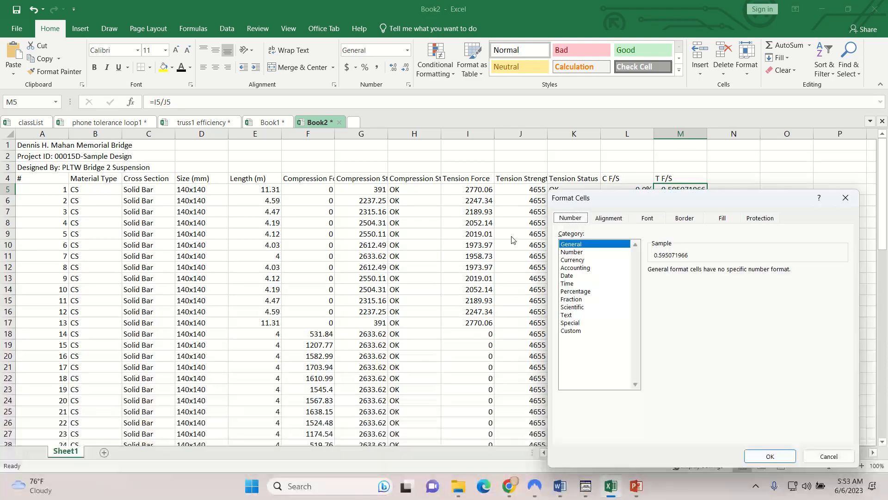
{"action": "left_click", "coordinate": [566, 291]}
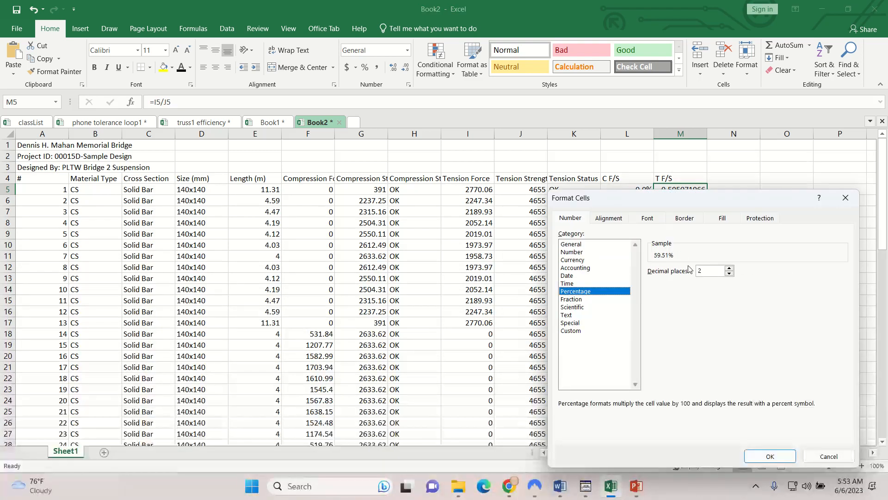
{"action": "left_click", "coordinate": [730, 274]}
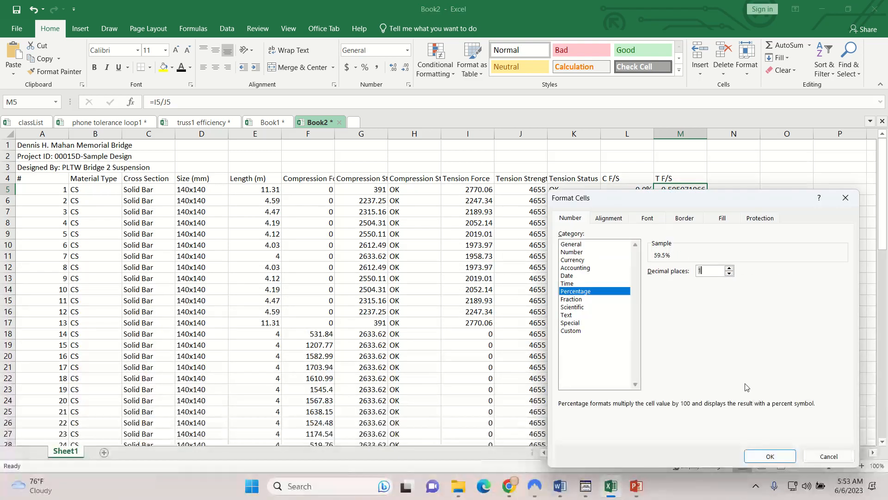
{"action": "left_click", "coordinate": [769, 456]}
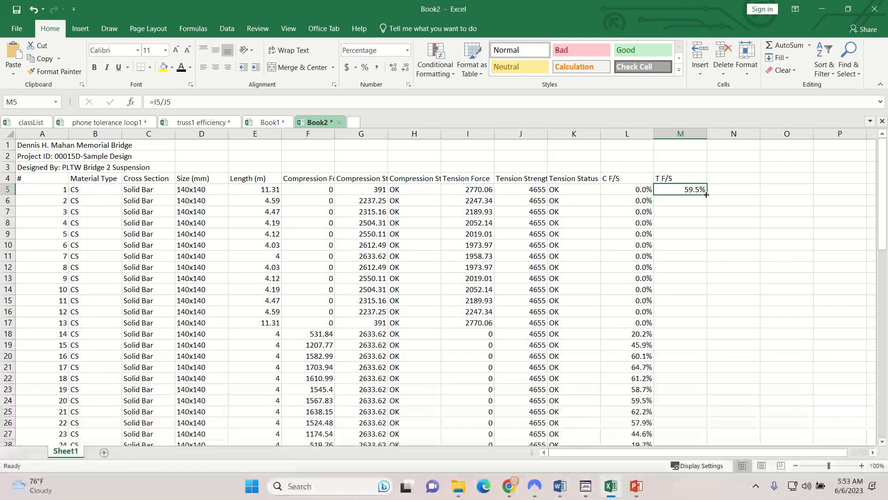
{"action": "left_click_drag", "start_coordinate": [706, 194], "coordinate": [695, 422]}
{"action": "scroll", "coordinate": [673, 375], "scroll_direction": "up", "scroll_amount": 15}
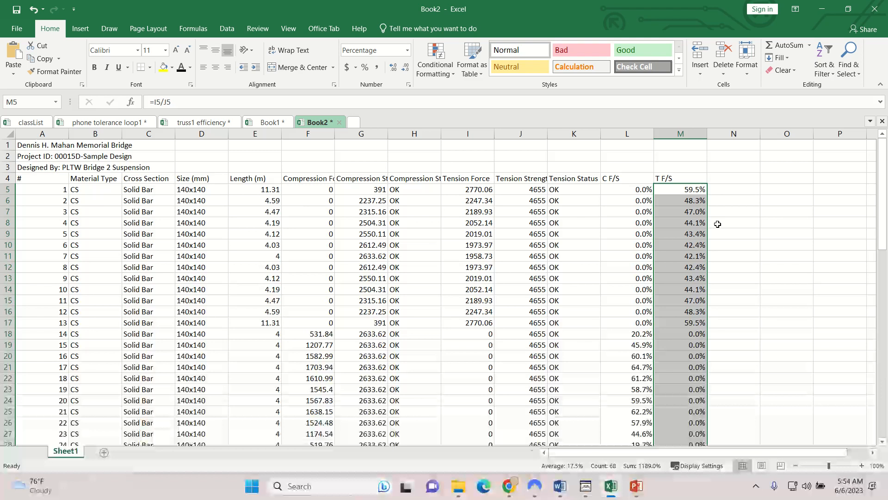
- Enter the heading "Volume" in cell N4, beside the tension ratio column
{"action": "left_click", "coordinate": [724, 179]}
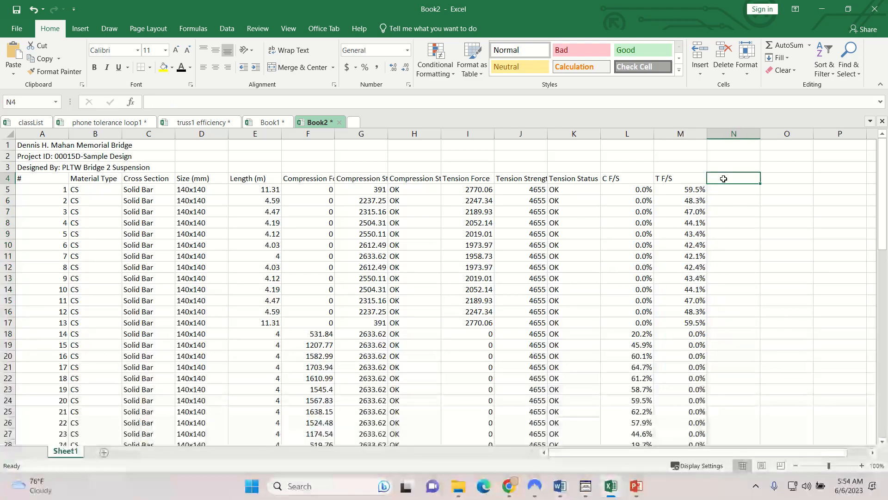
{"action": "type", "text": "Vj"}
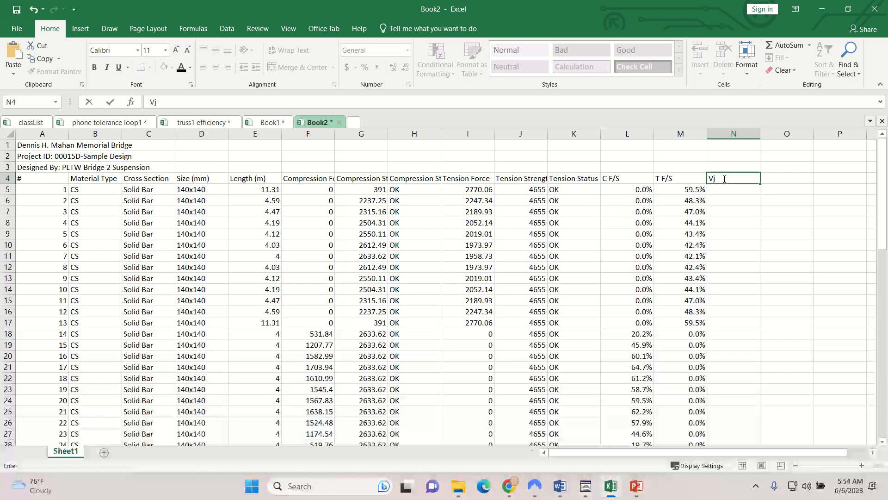
{"action": "key", "text": "BackSpace"}
{"action": "type", "text": "olu"}
{"action": "type", "text": "me"}
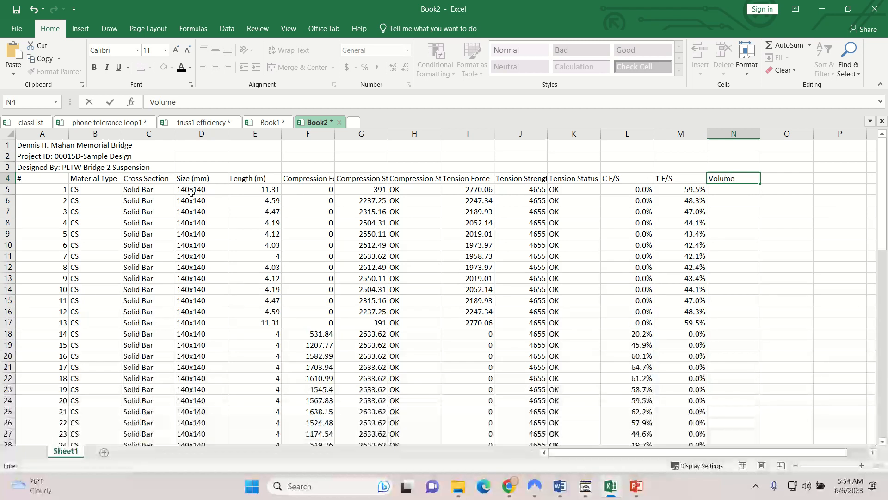
- Enter =.14^2 in cell N5 and fill it down to N66 for all the 140x140 members
{"action": "left_click", "coordinate": [718, 189]}
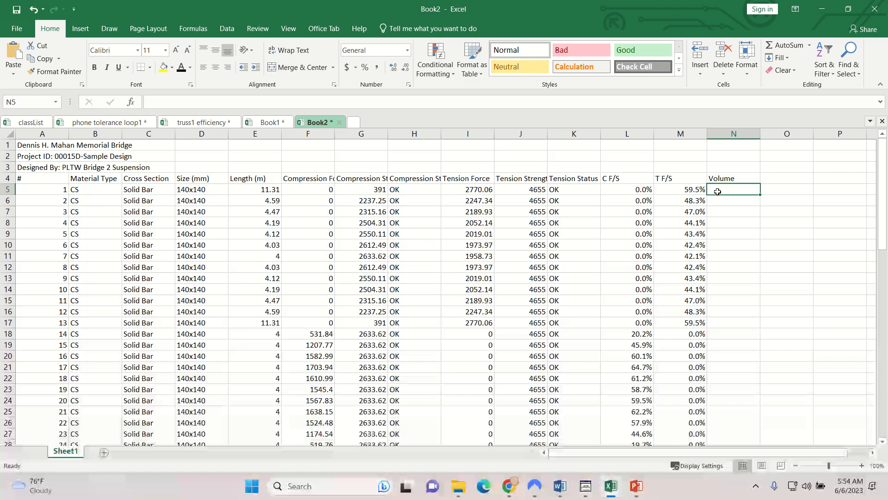
{"action": "type", "text": "=.14"}
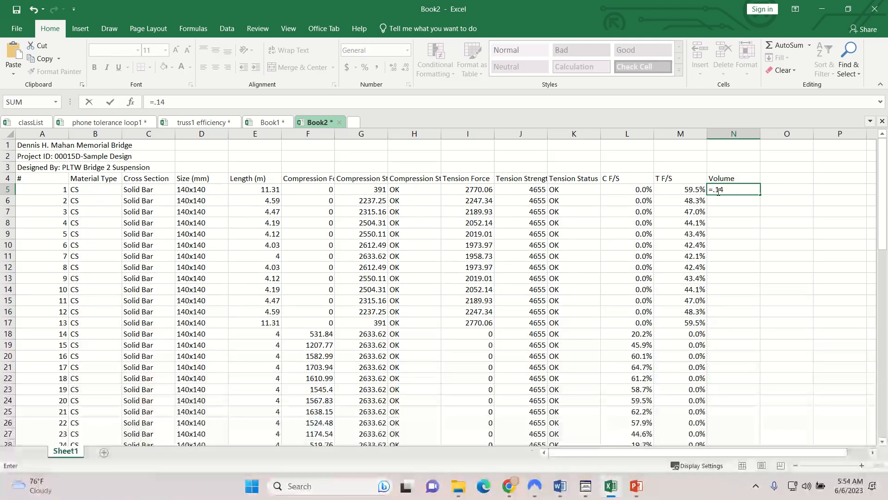
{"action": "type", "text": "^2"}
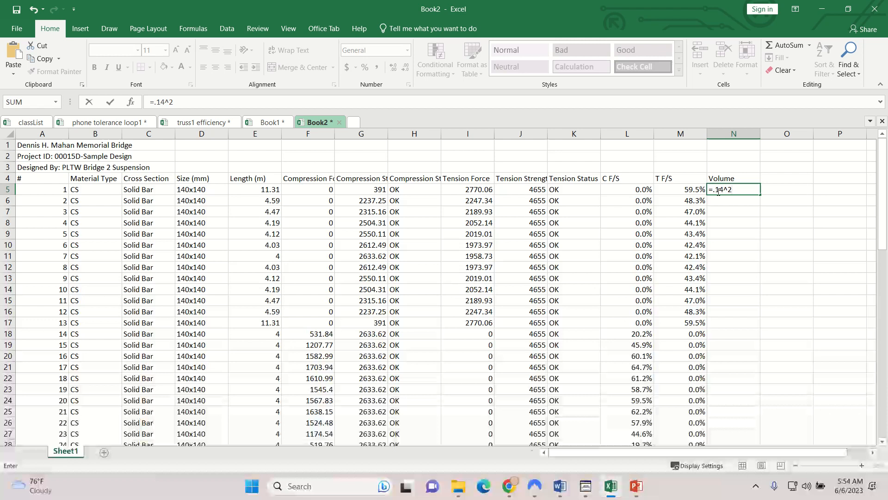
{"action": "key", "text": "Return"}
{"action": "left_click", "coordinate": [745, 188]}
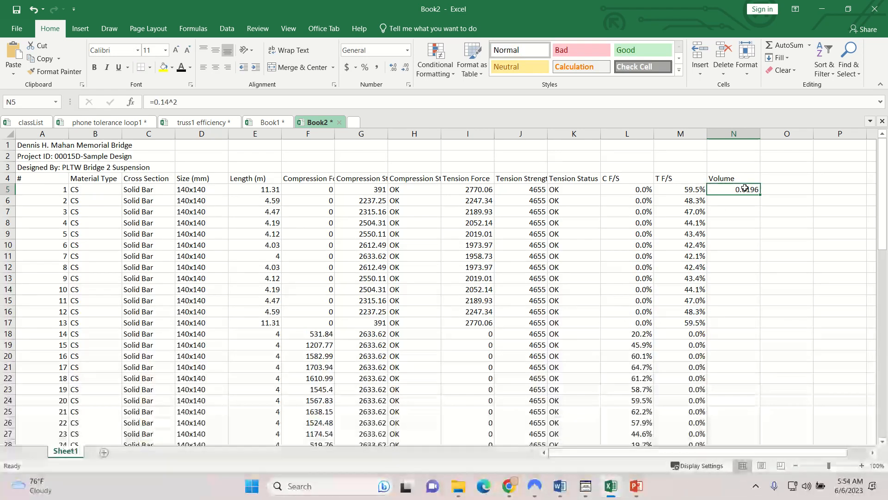
{"action": "left_click_drag", "start_coordinate": [760, 194], "coordinate": [739, 339]}
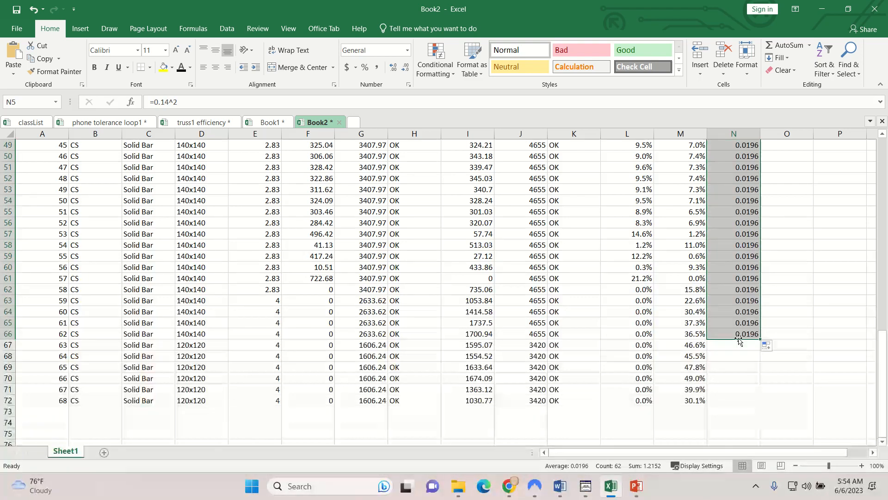
- Enter =.12^2 in cell N67 and fill it down to N72 for the 120x120 members
{"action": "left_click", "coordinate": [738, 345]}
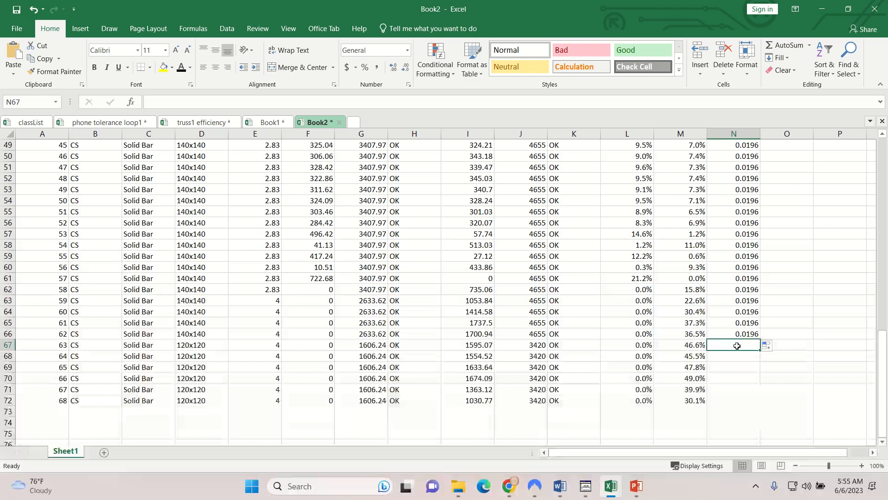
{"action": "type", "text": "=.12"}
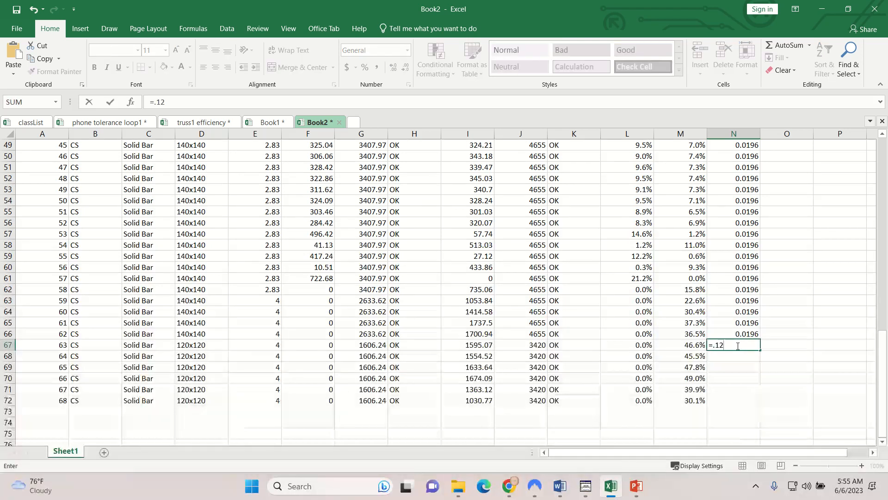
{"action": "type", "text": "^"}
{"action": "key", "text": "Return"}
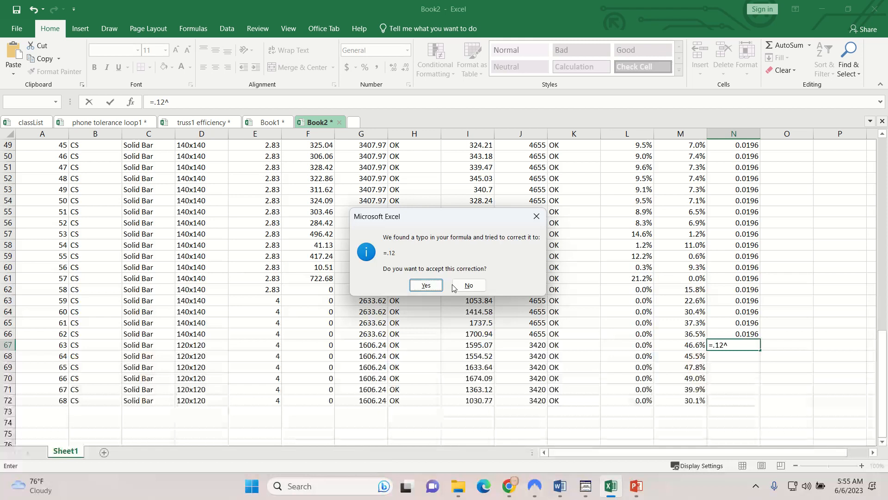
{"action": "left_click", "coordinate": [468, 285]}
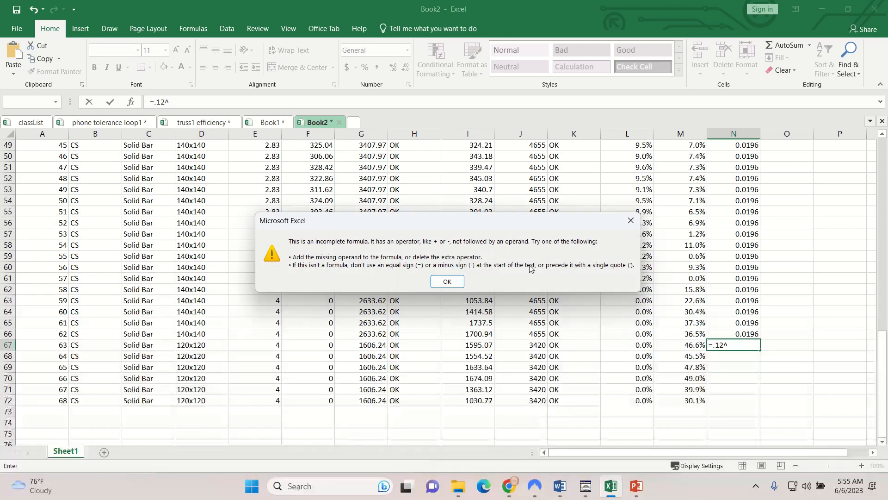
{"action": "left_click", "coordinate": [448, 282]}
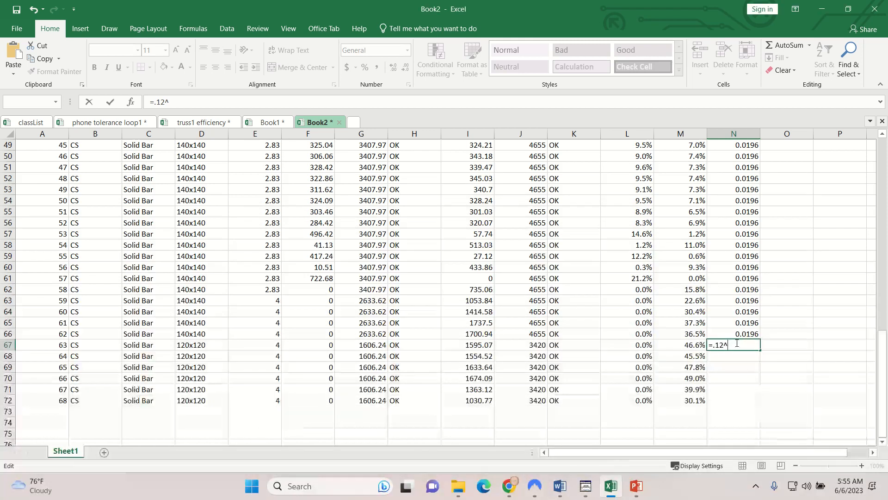
{"action": "type", "text": "2"}
{"action": "key", "text": "Return"}
{"action": "left_click", "coordinate": [743, 346]}
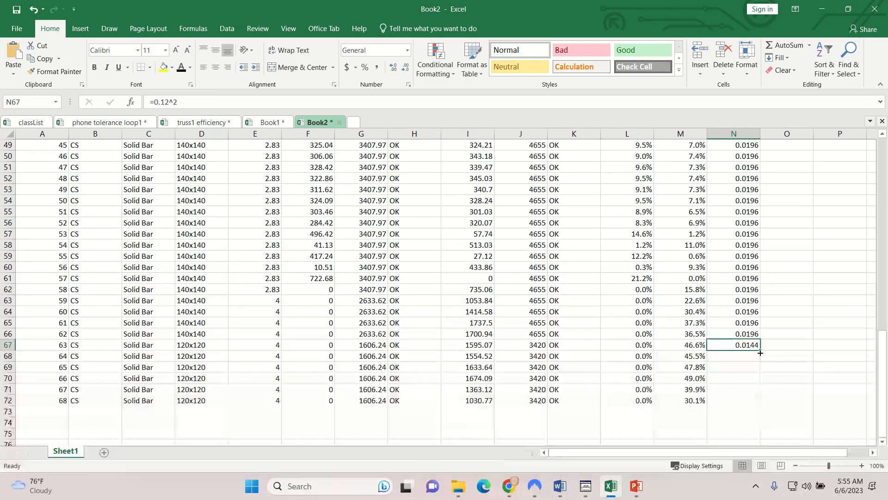
{"action": "left_click_drag", "start_coordinate": [760, 353], "coordinate": [762, 402]}
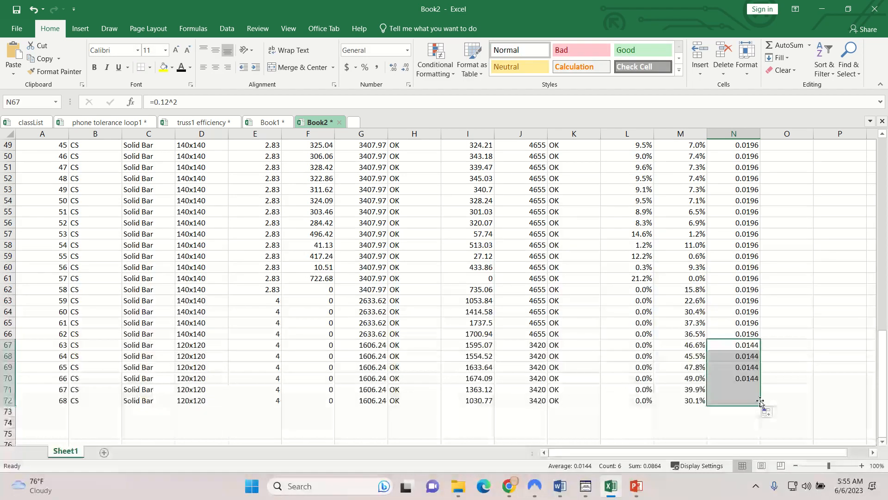
{"action": "scroll", "coordinate": [793, 200], "scroll_direction": "up", "scroll_amount": 16}
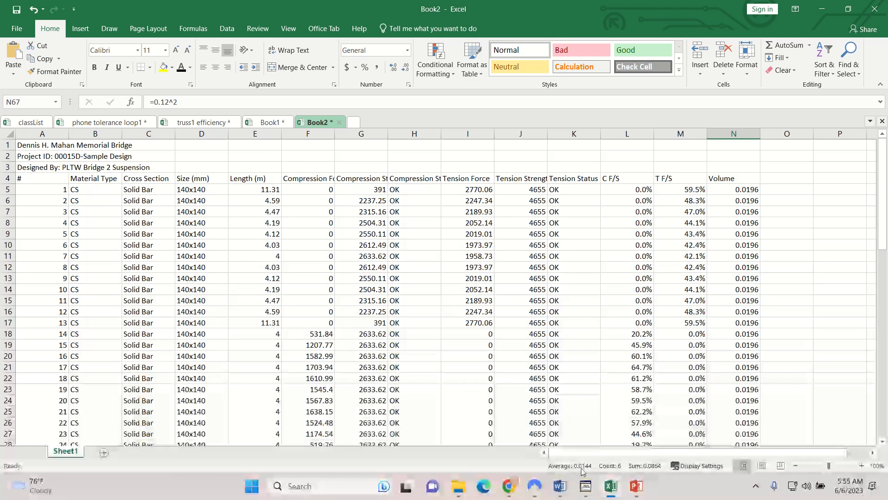
- Switch to Bridge Designer, close the load test results, and look up the selected member's mass density in its member details
{"action": "left_click", "coordinate": [586, 487]}
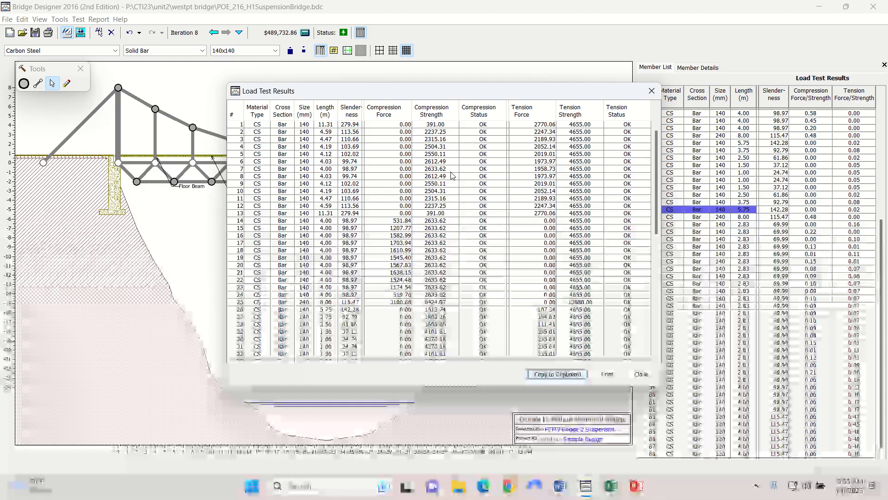
{"action": "left_click", "coordinate": [654, 87]}
{"action": "left_click", "coordinate": [694, 68]}
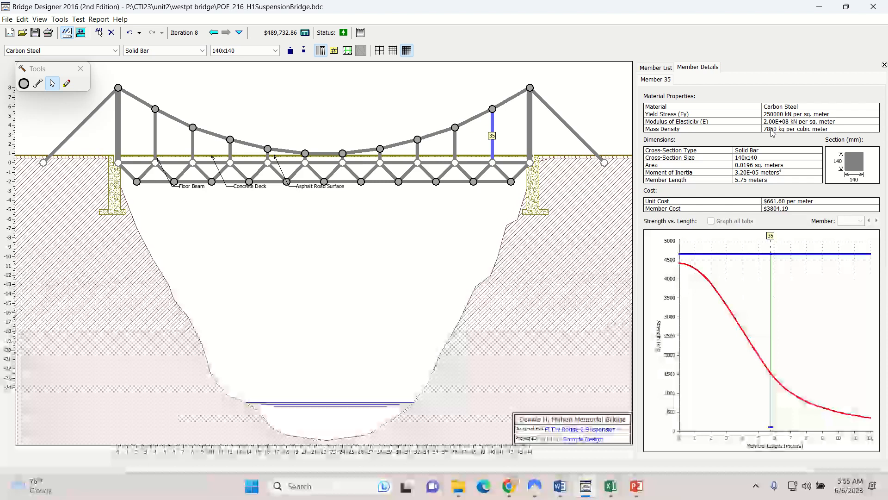
- Switch back to Excel and enter the heading "Mass" in cell O4, beside the Volume column
{"action": "left_click", "coordinate": [611, 485]}
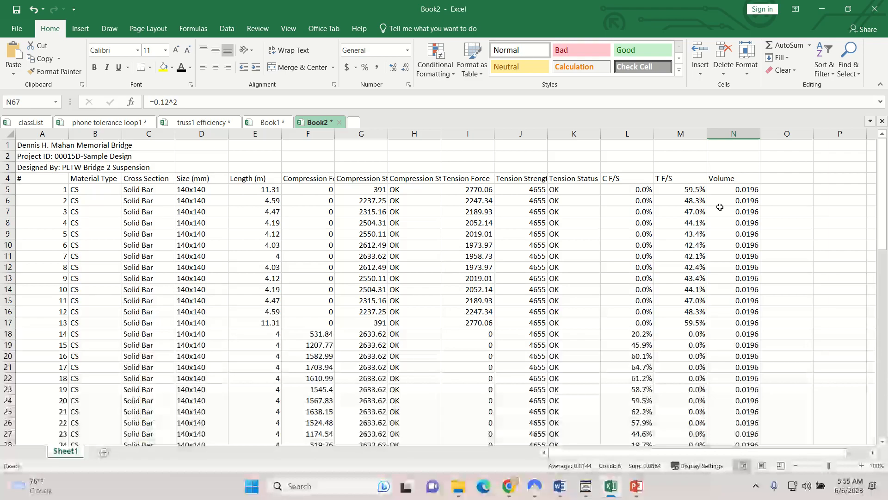
{"action": "left_click", "coordinate": [778, 179]}
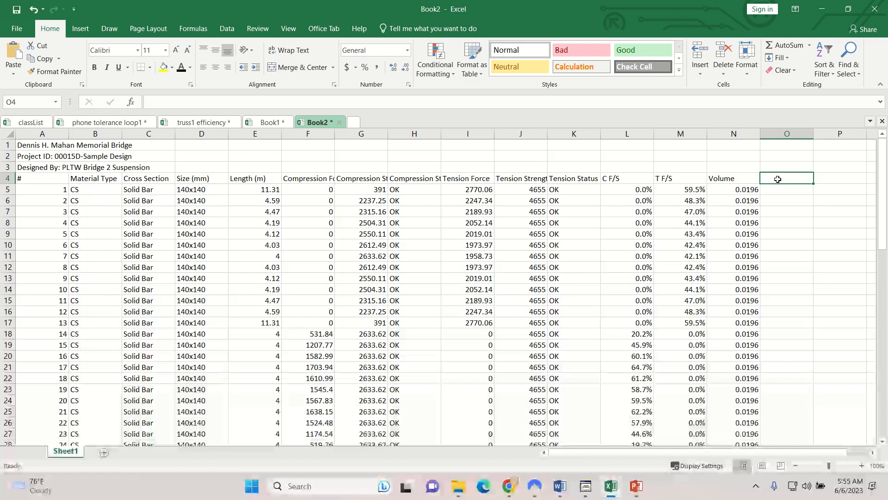
{"action": "type", "text": "Mass"}
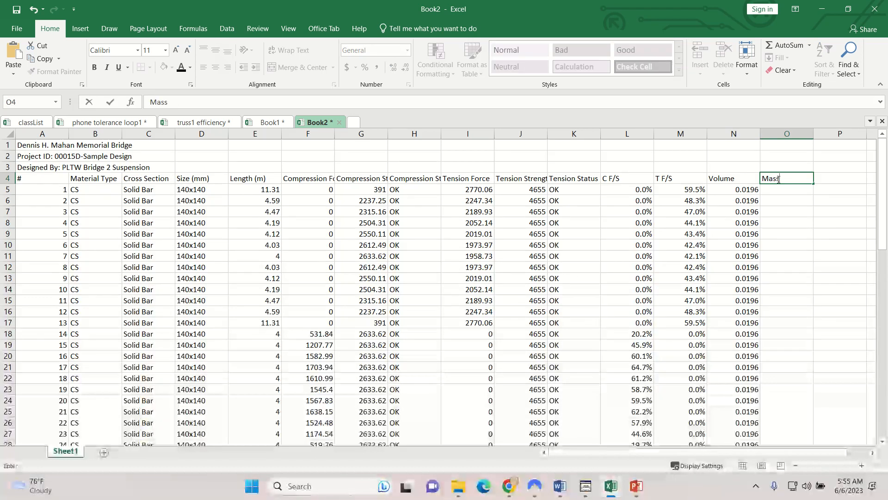
- Enter =N5*7850 in cell O5 and fill it down to O72 for all members
{"action": "left_click", "coordinate": [778, 190]}
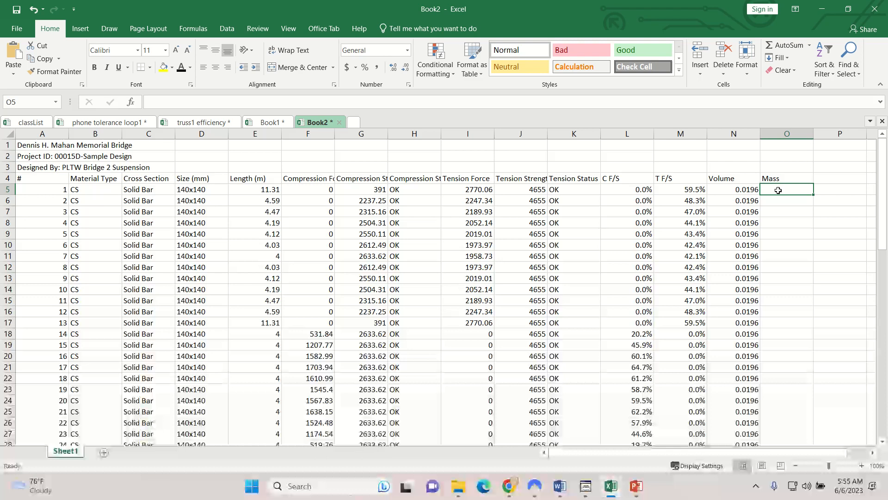
{"action": "type", "text": "="}
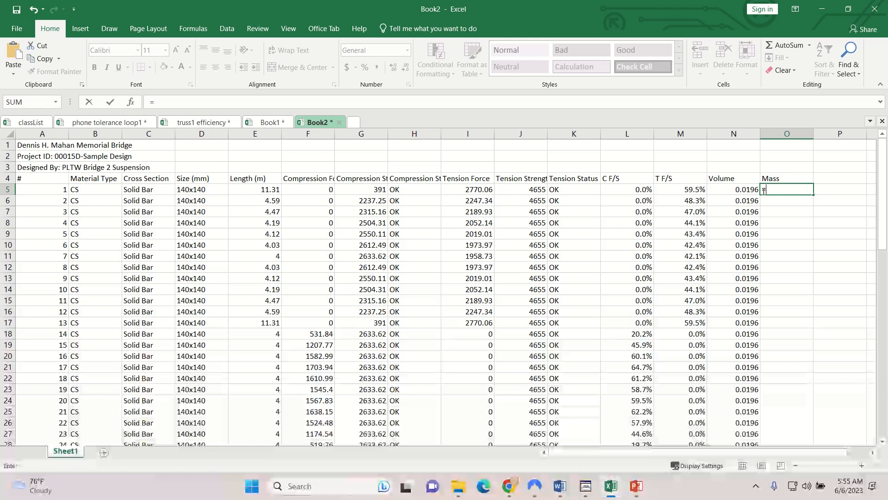
{"action": "left_click", "coordinate": [747, 189]}
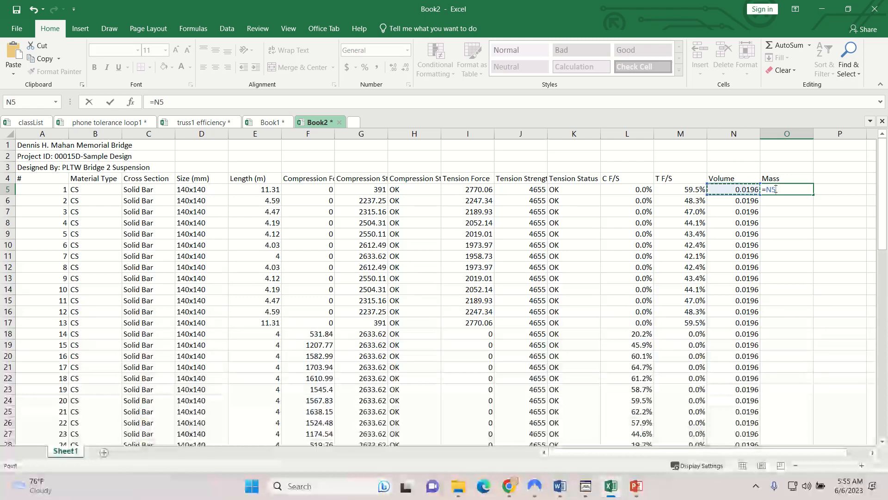
{"action": "type", "text": "*"}
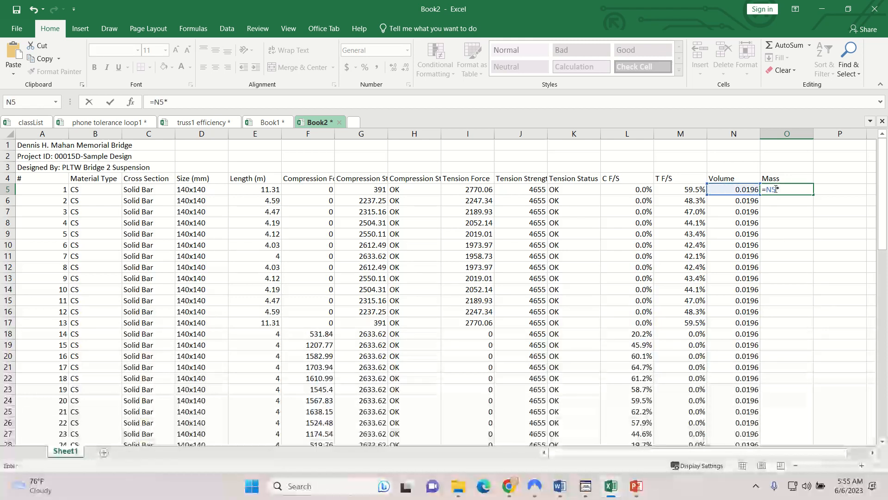
{"action": "type", "text": "7850"}
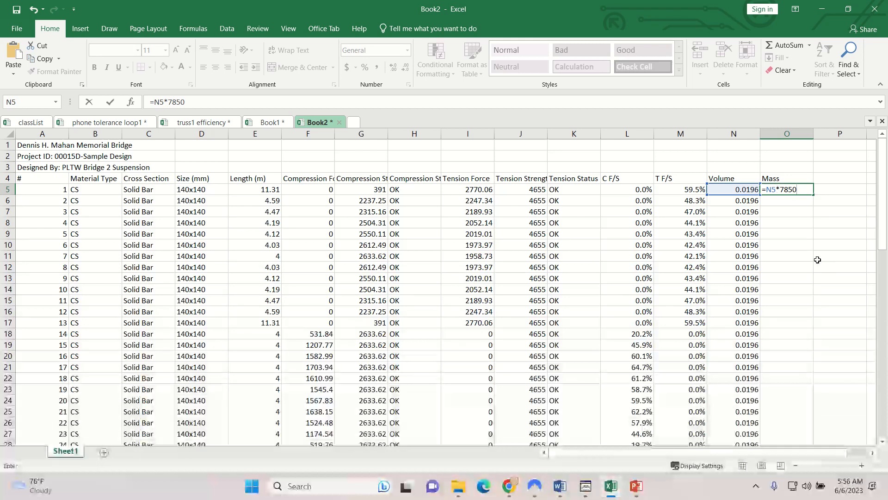
{"action": "key", "text": "Return"}
{"action": "left_click", "coordinate": [805, 190]}
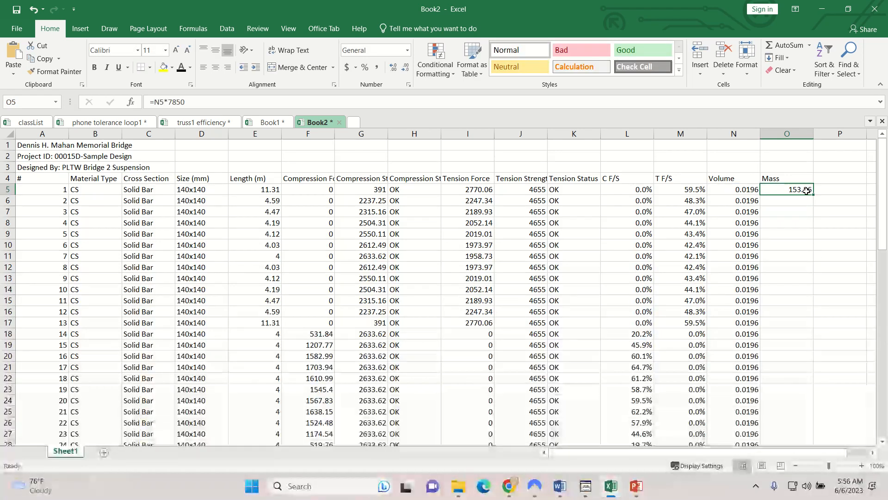
{"action": "left_click_drag", "start_coordinate": [813, 195], "coordinate": [790, 417]}
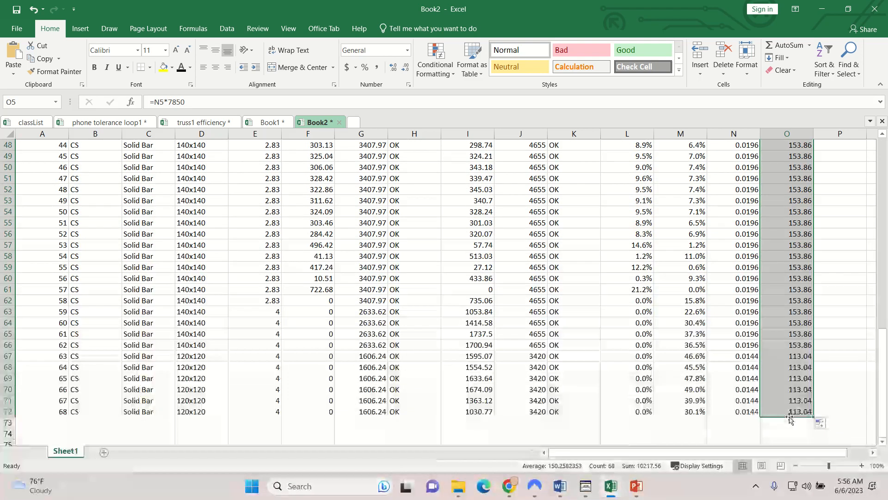
- Enter the label "Total Mass" in cell N74, below the member rows
{"action": "scroll", "coordinate": [790, 417], "scroll_direction": "down", "scroll_amount": 1}
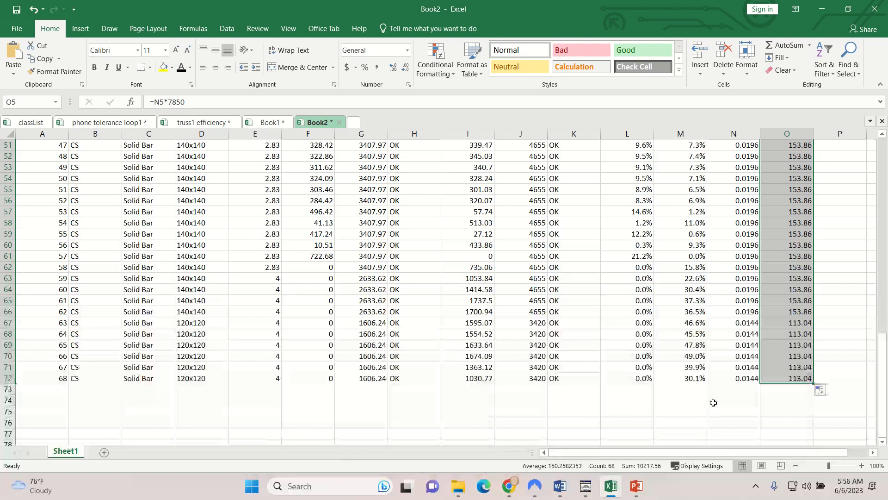
{"action": "left_click", "coordinate": [713, 402]}
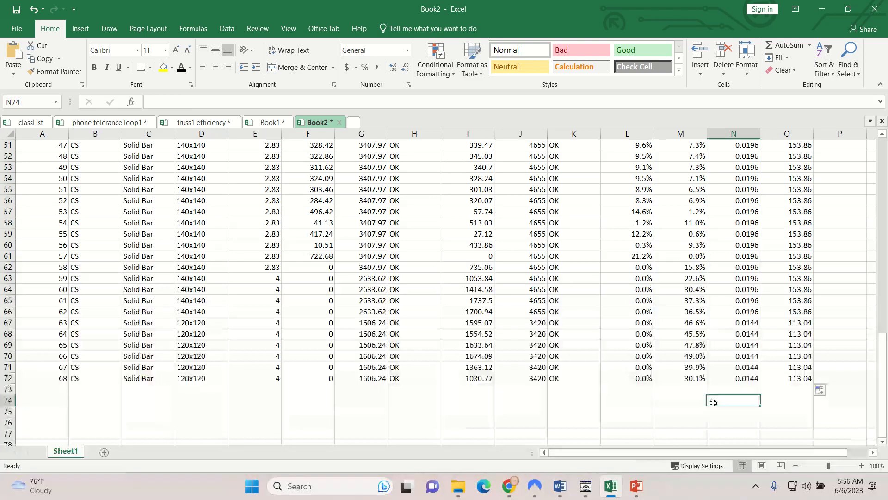
{"action": "type", "text": "Total "}
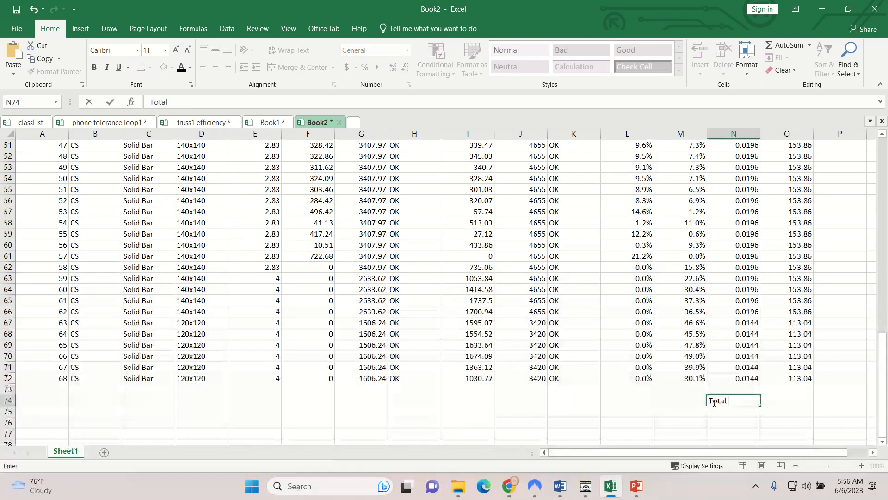
{"action": "type", "text": "Mass"}
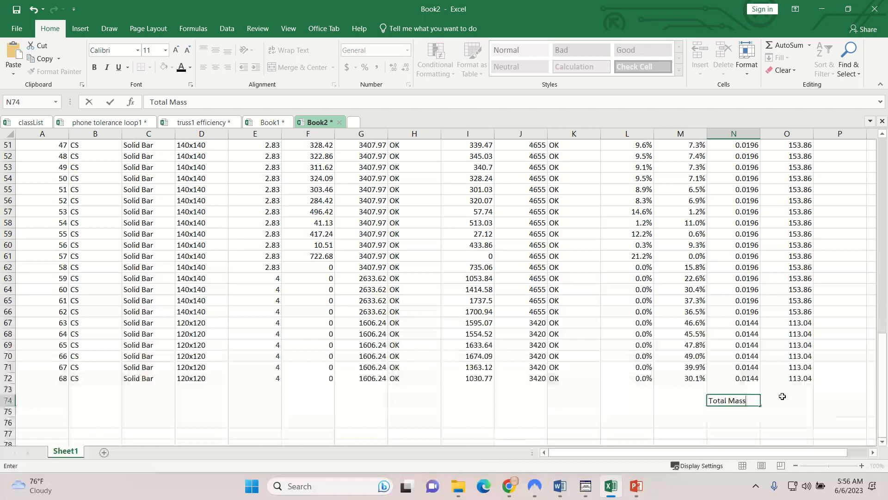
- Enter =sum(O5:O72) in cell O74 to total the masses of all members
{"action": "left_click", "coordinate": [795, 399]}
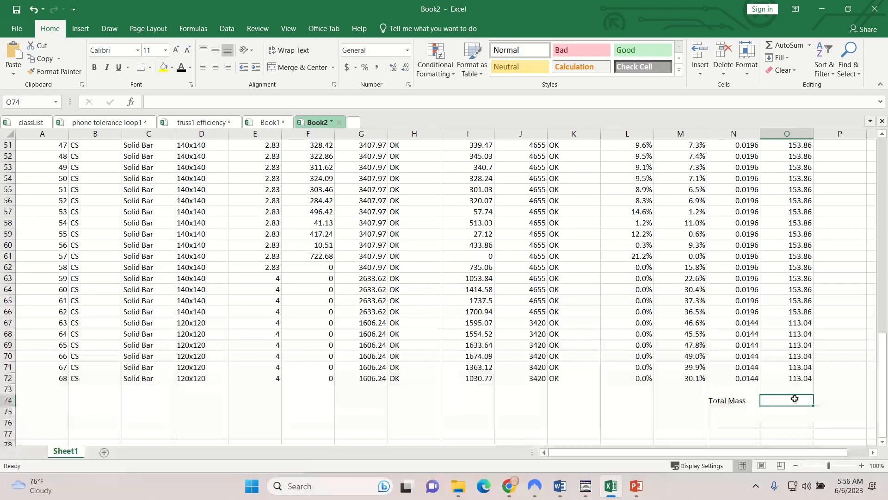
{"action": "type", "text": "=sum"}
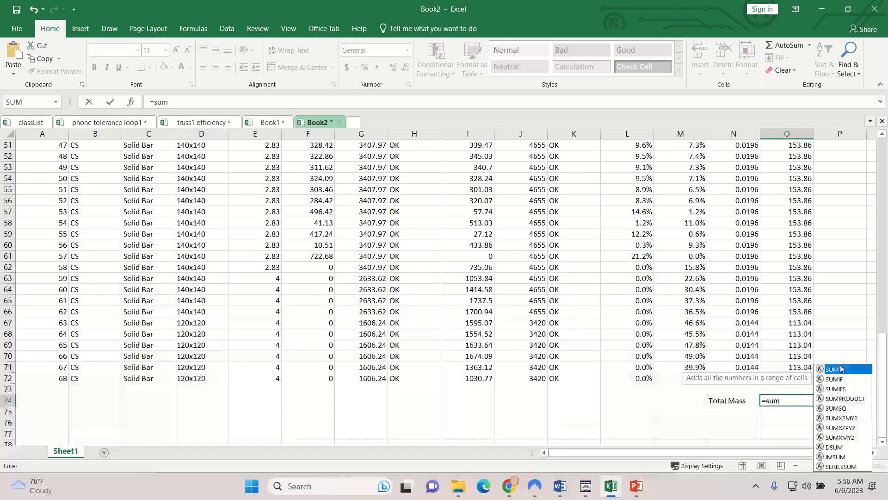
{"action": "left_click", "coordinate": [786, 401]}
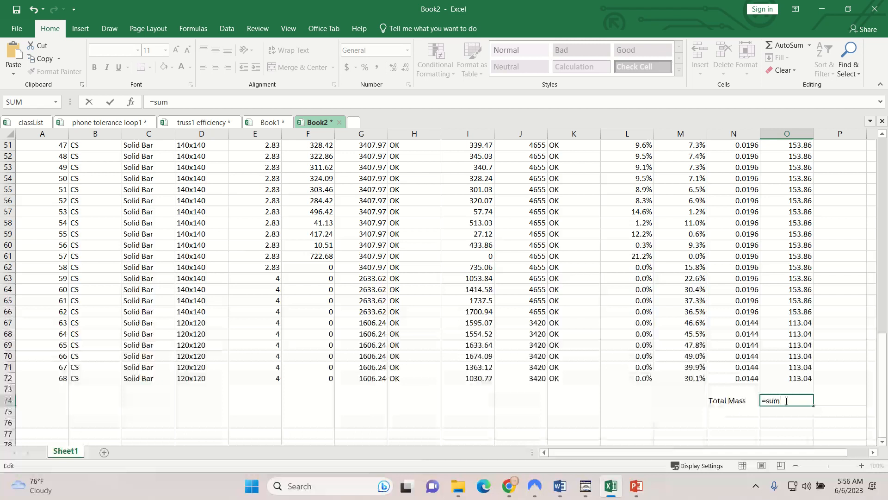
{"action": "type", "text": "("}
{"action": "scroll", "coordinate": [800, 273], "scroll_direction": "up", "scroll_amount": 17}
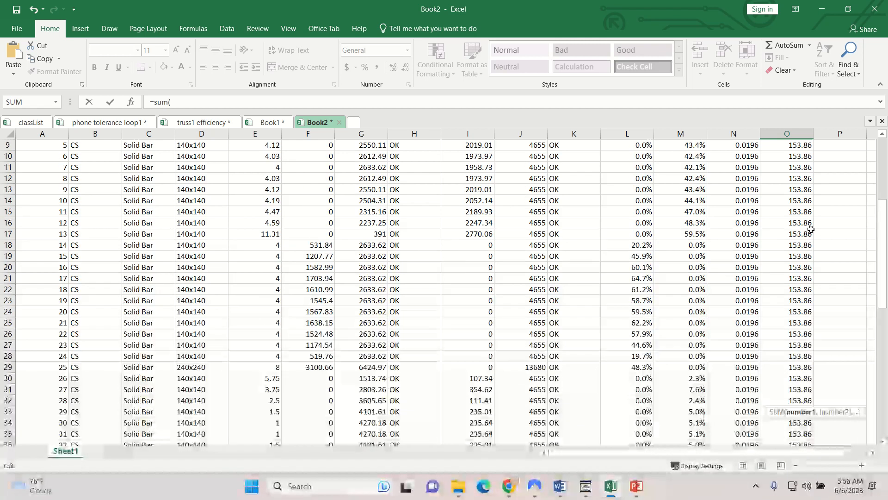
{"action": "left_click_drag", "start_coordinate": [798, 190], "coordinate": [790, 417]}
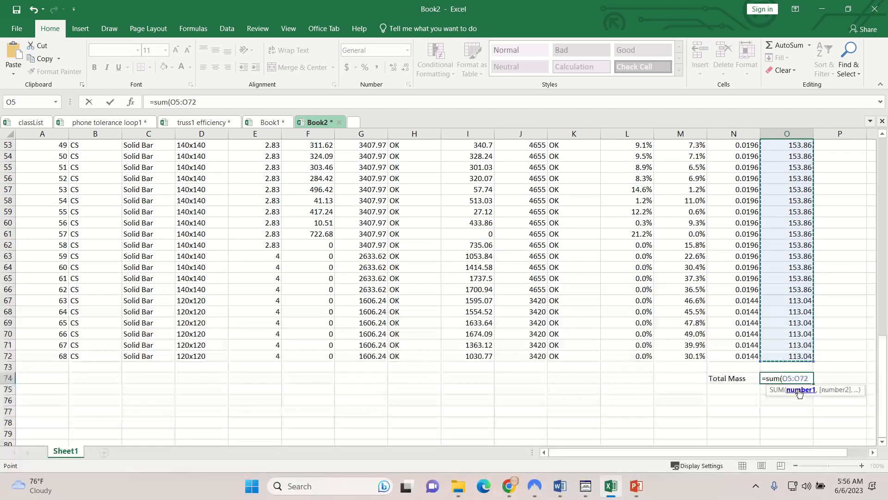
{"action": "type", "text": ")"}
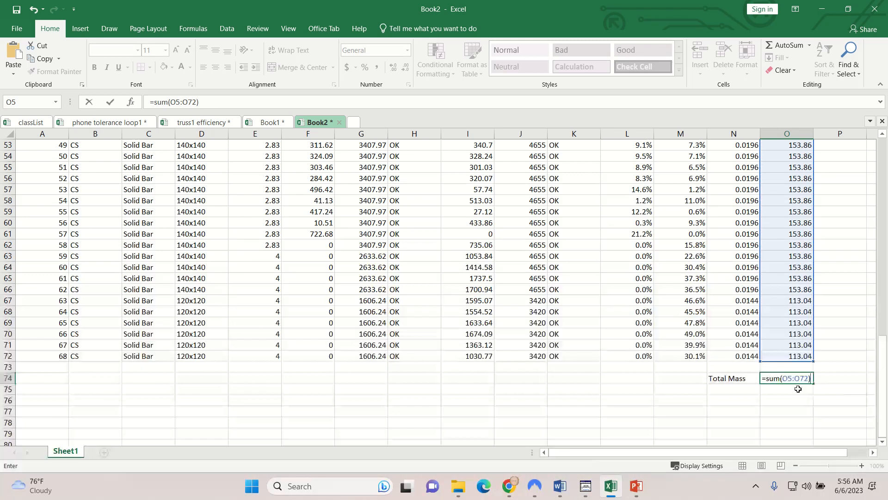
{"action": "key", "text": "Return"}
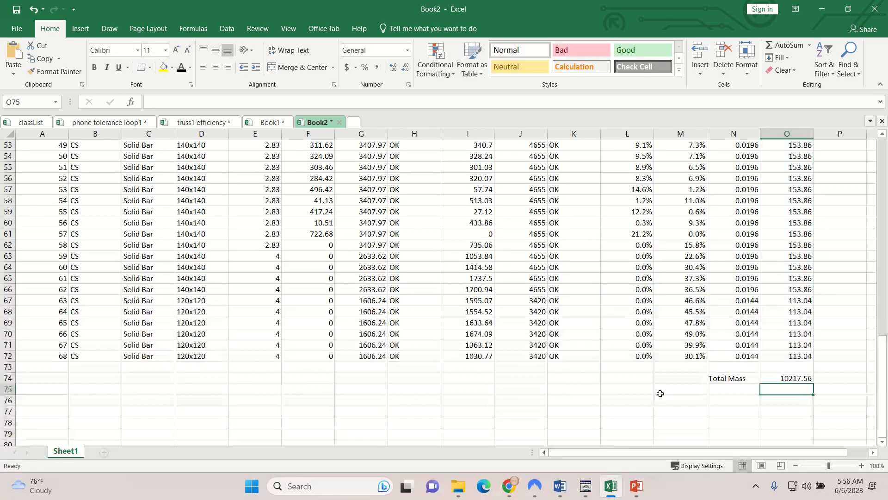
- Switch to the course page in Chrome and review how to calculate member volume, mass, total bridge weight and structural efficiency
{"action": "left_click", "coordinate": [510, 489]}
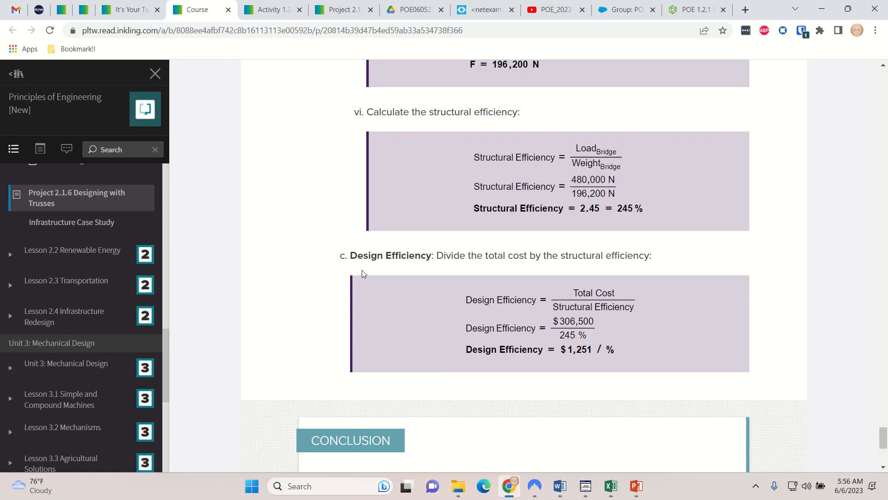
{"action": "scroll", "coordinate": [321, 251], "scroll_direction": "up", "scroll_amount": 4}
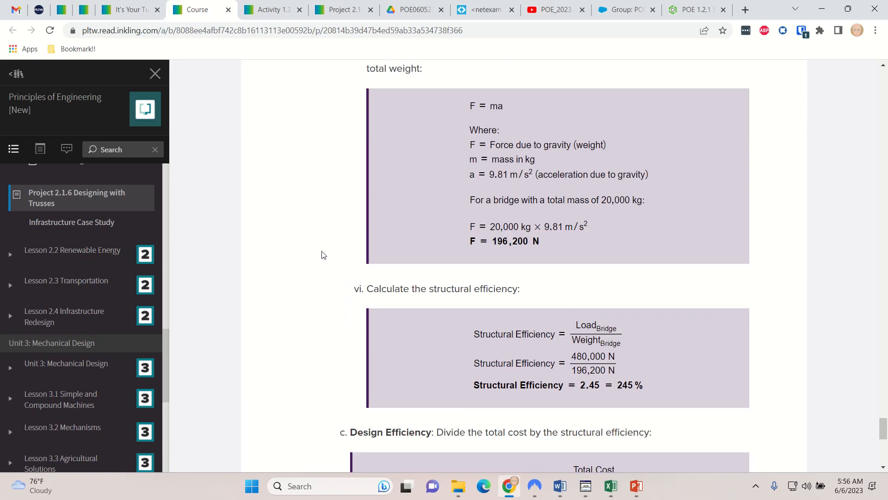
{"action": "scroll", "coordinate": [323, 255], "scroll_direction": "up", "scroll_amount": 5}
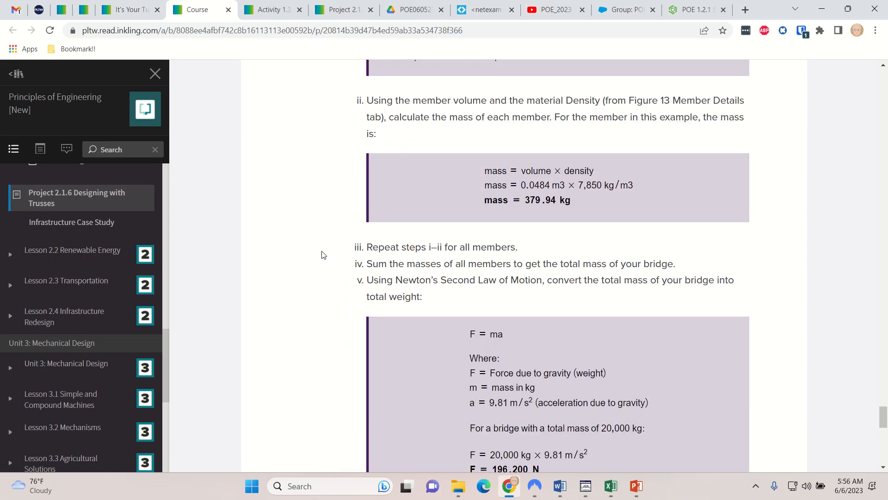
{"action": "scroll", "coordinate": [323, 254], "scroll_direction": "up", "scroll_amount": 3}
{"action": "scroll", "coordinate": [323, 255], "scroll_direction": "up", "scroll_amount": 4}
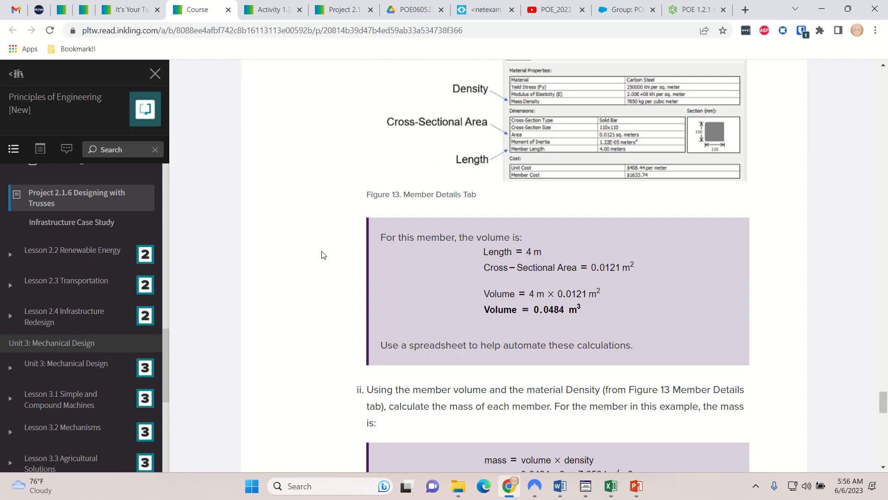
{"action": "mouse_move", "coordinate": [319, 6]}
{"action": "left_click", "coordinate": [371, 18]}
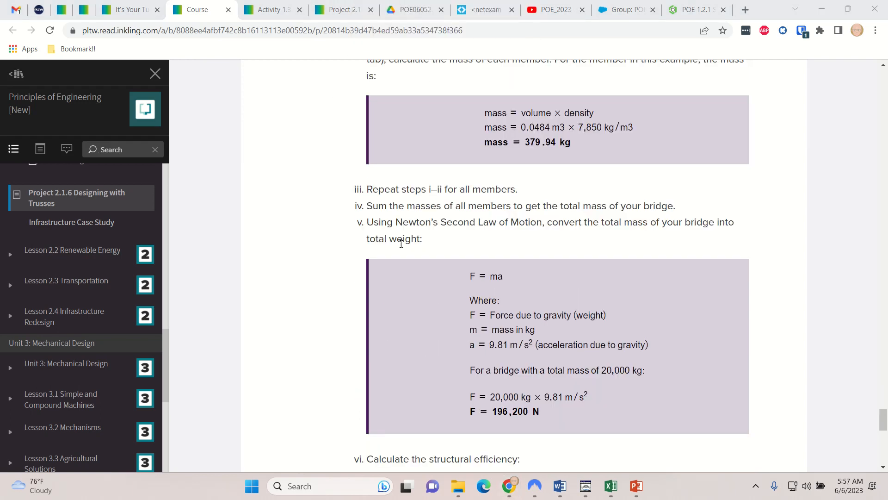
{"action": "scroll", "coordinate": [518, 376], "scroll_direction": "down", "scroll_amount": 1}
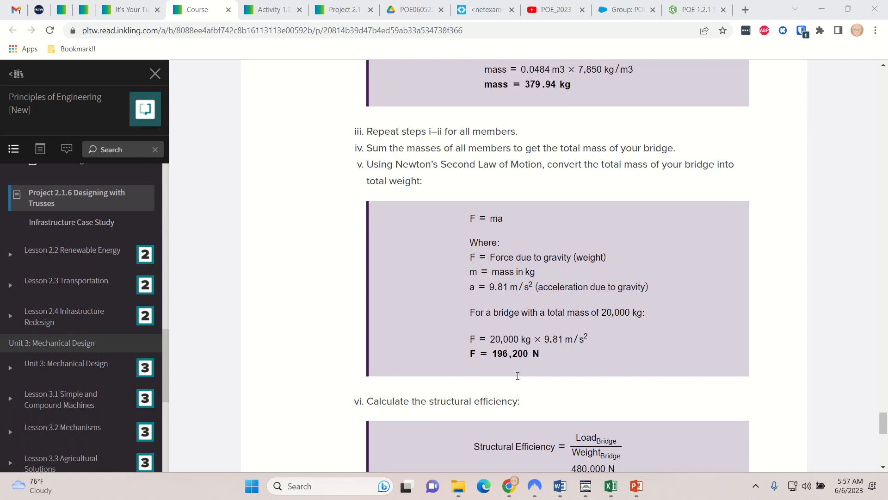
{"action": "scroll", "coordinate": [511, 370], "scroll_direction": "down", "scroll_amount": 2}
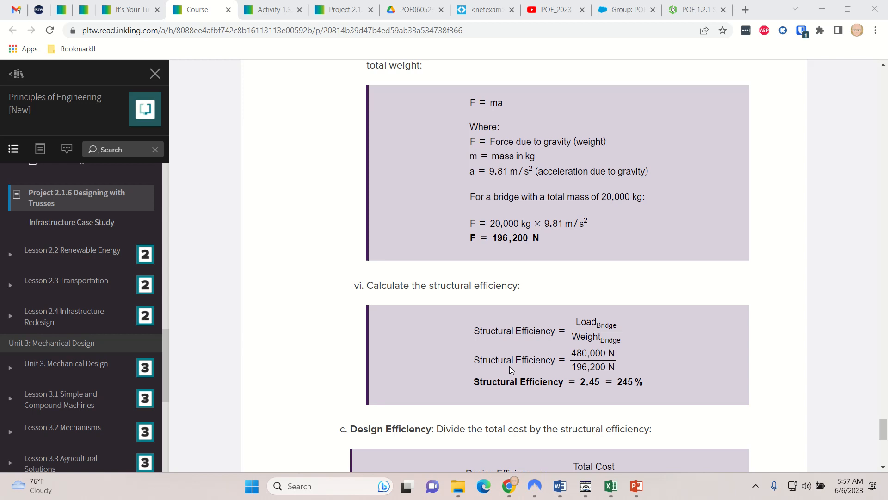
- Switch back to Excel and enter the label "Total Force" in cell N75, under the Total Mass label
{"action": "left_click", "coordinate": [611, 486]}
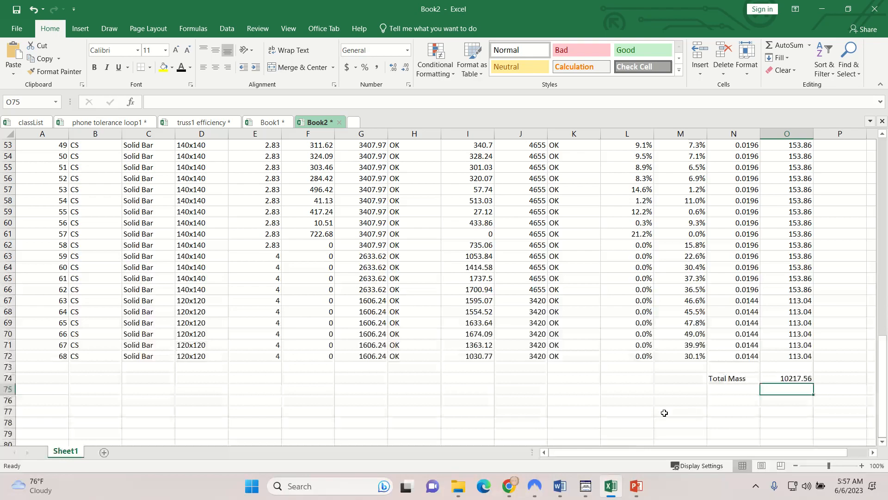
{"action": "left_click", "coordinate": [715, 392]}
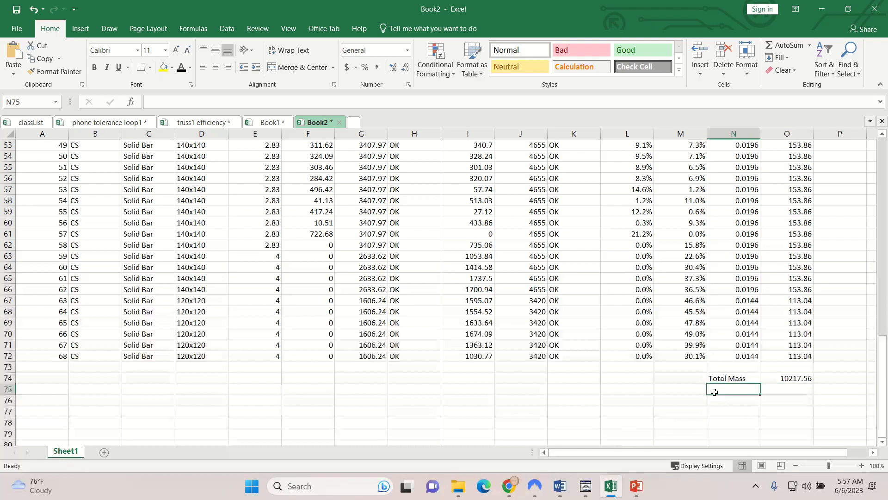
{"action": "type", "text": "Total "}
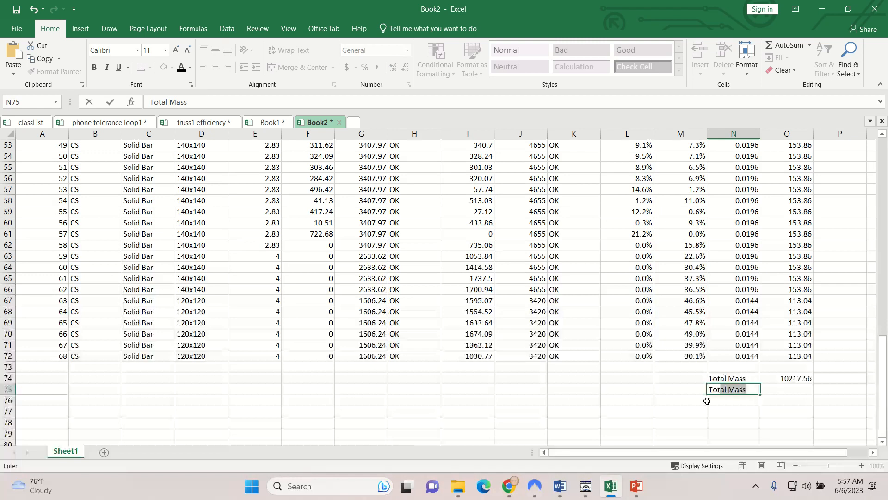
{"action": "type", "text": "Force"}
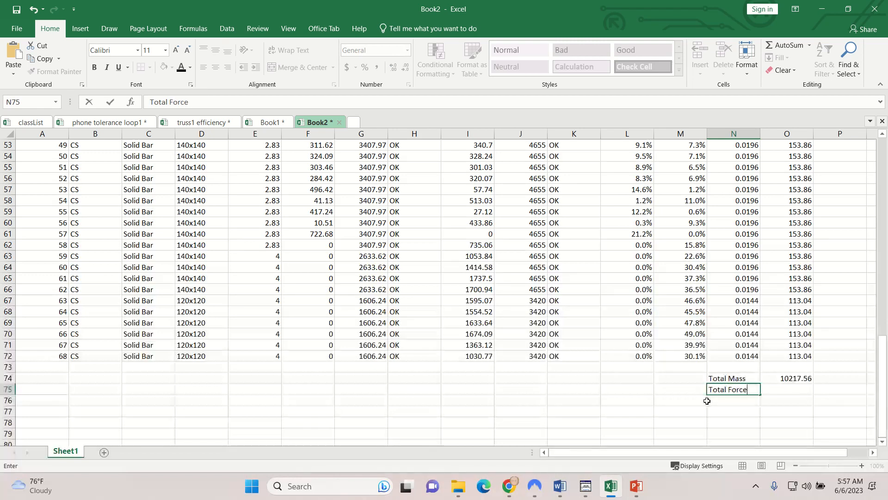
{"action": "left_click", "coordinate": [773, 395]}
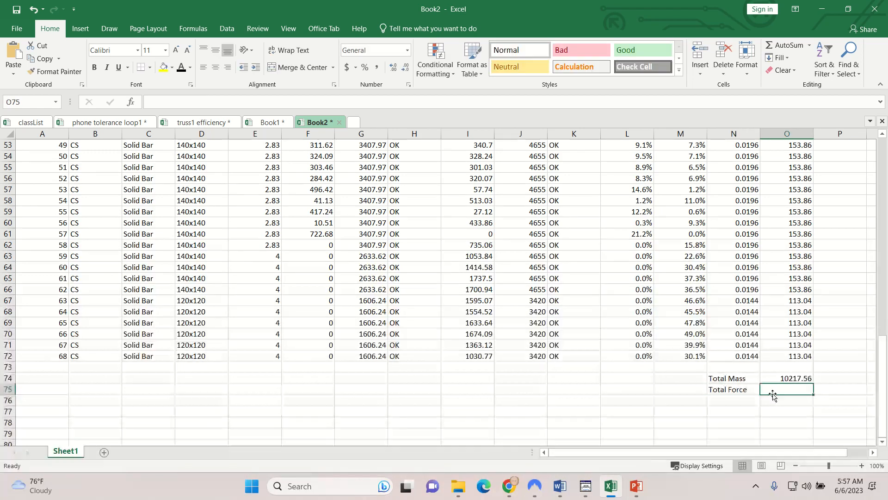
- Enter =O74*9.81 in cell O75 to convert the total mass into the bridge's weight force
{"action": "type", "text": "="}
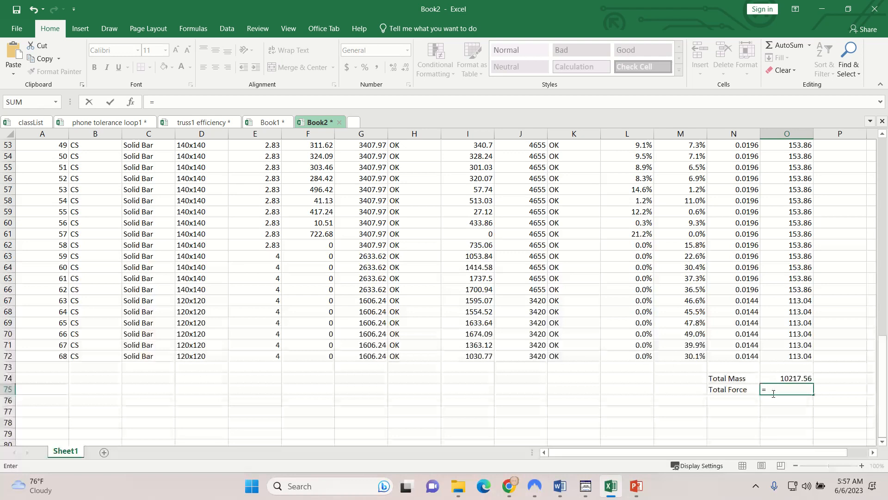
{"action": "left_click", "coordinate": [790, 377]}
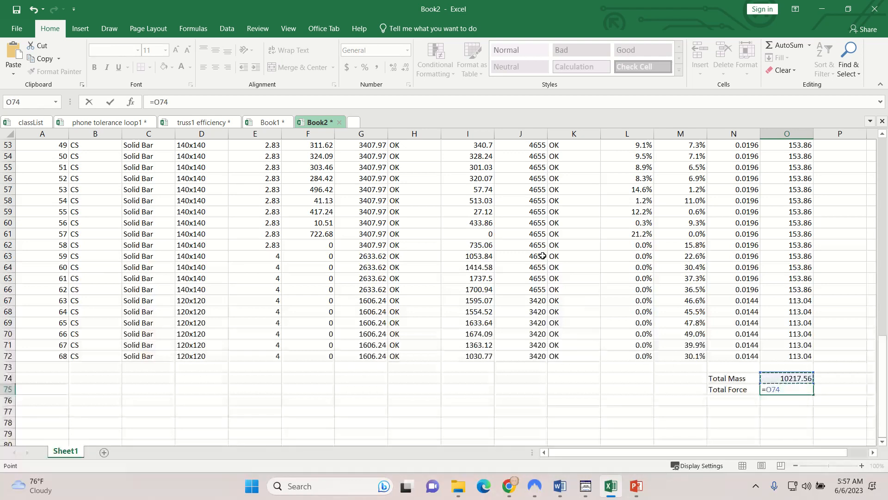
{"action": "left_click", "coordinate": [514, 488]}
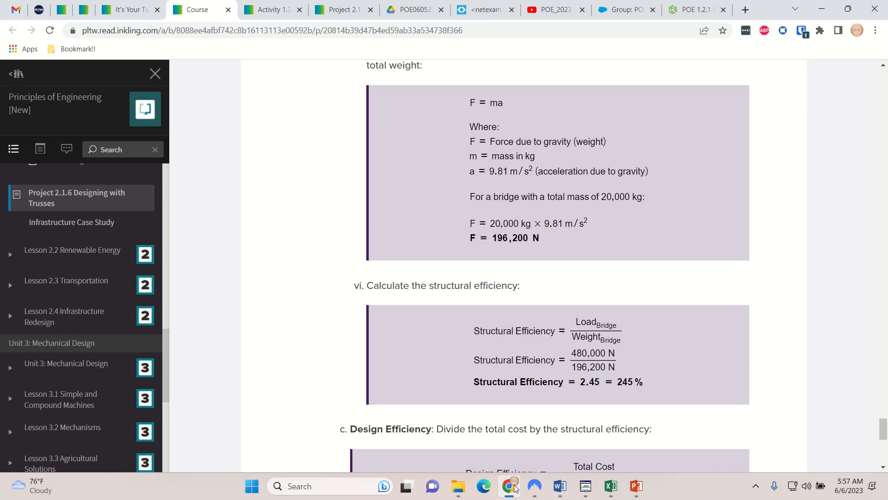
{"action": "left_click", "coordinate": [514, 489]}
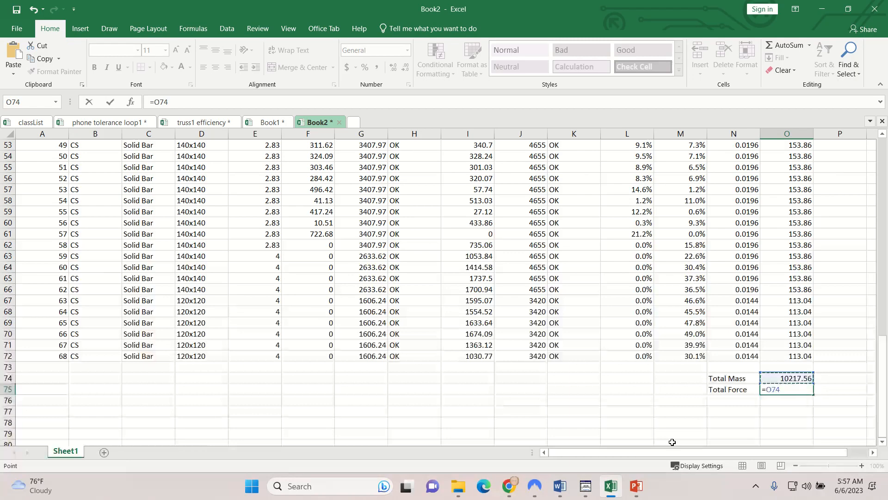
{"action": "type", "text": "*9.81"}
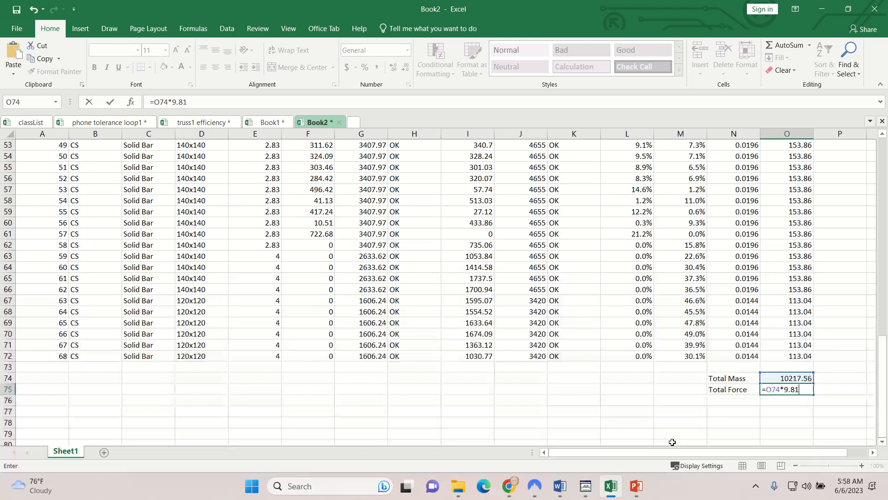
{"action": "key", "text": "Return"}
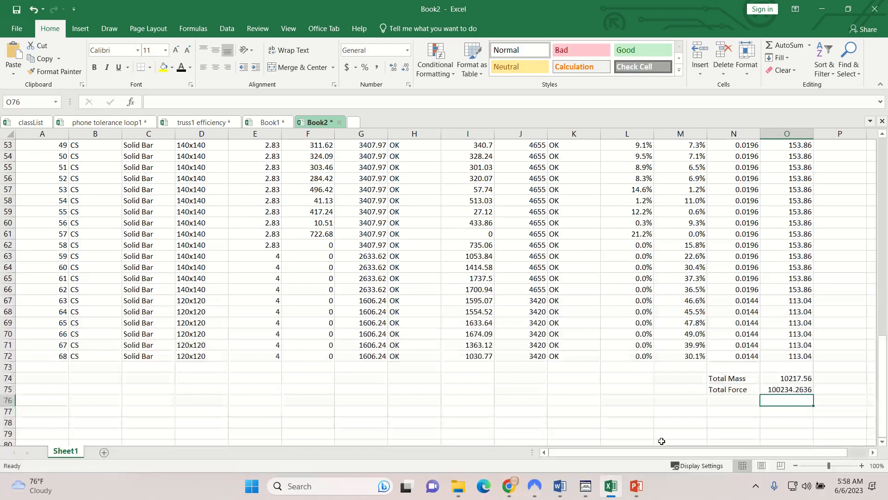
- Switch to the course page in Chrome and highlight the Structural Efficiency sentence giving the bridge load as 480 kN (480,000 N)
{"action": "left_click", "coordinate": [508, 487]}
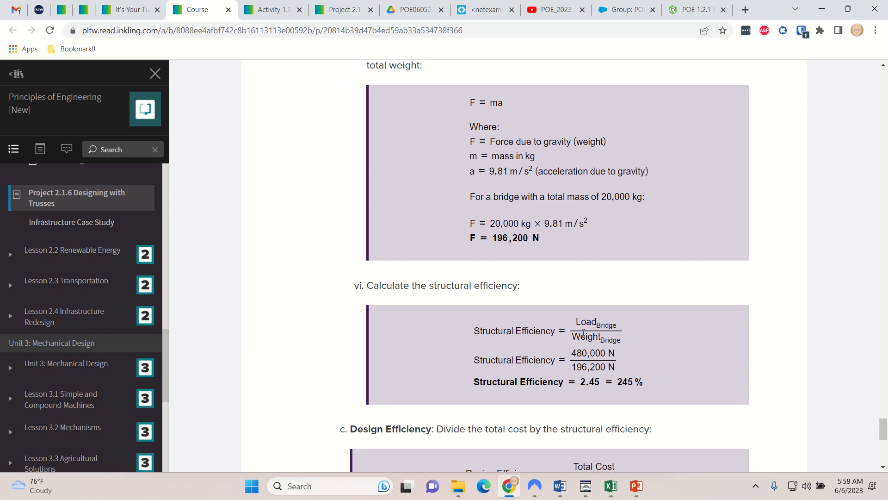
{"action": "scroll", "coordinate": [584, 332], "scroll_direction": "up", "scroll_amount": 10}
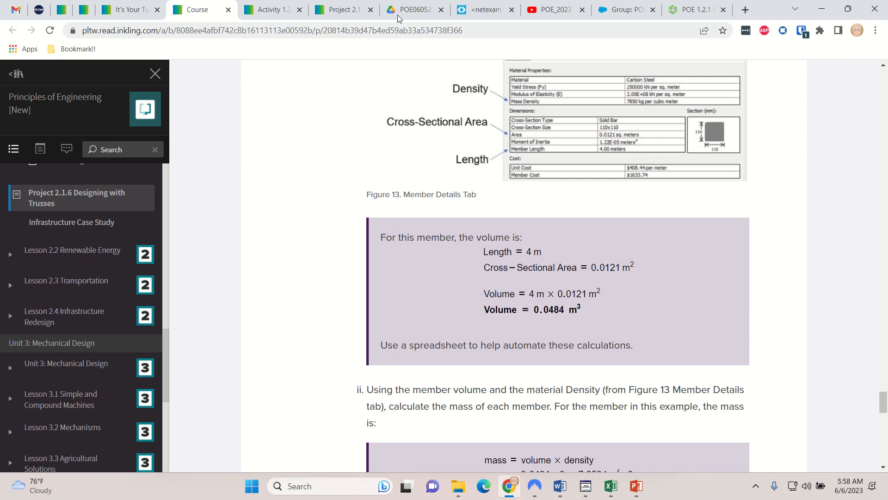
{"action": "mouse_move", "coordinate": [399, 14]}
{"action": "left_click", "coordinate": [371, 26]}
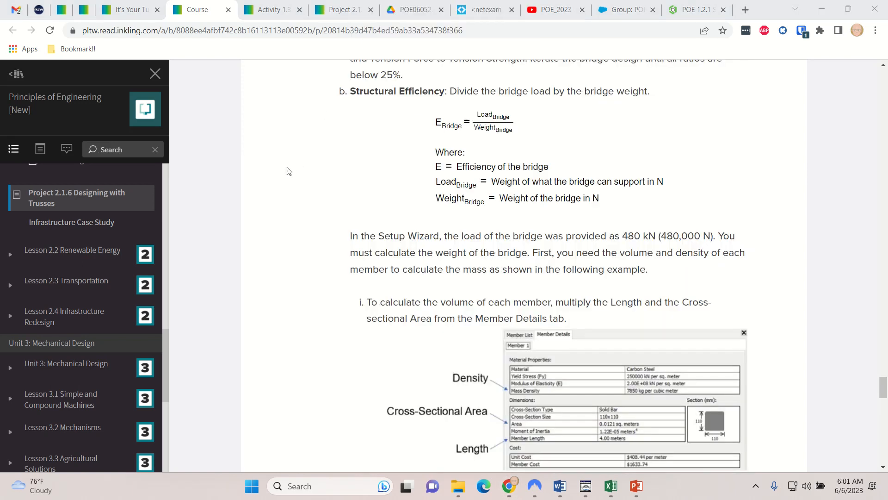
{"action": "left_click_drag", "start_coordinate": [350, 236], "coordinate": [713, 231]}
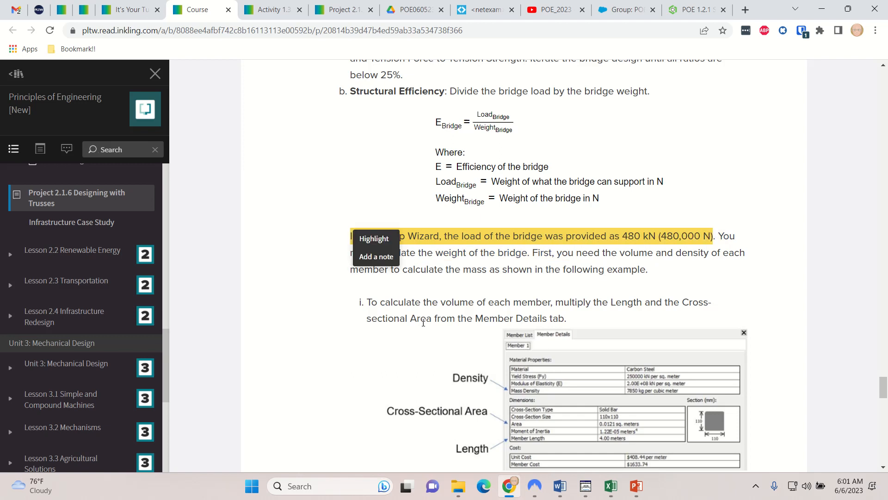
{"action": "left_click", "coordinate": [376, 241]}
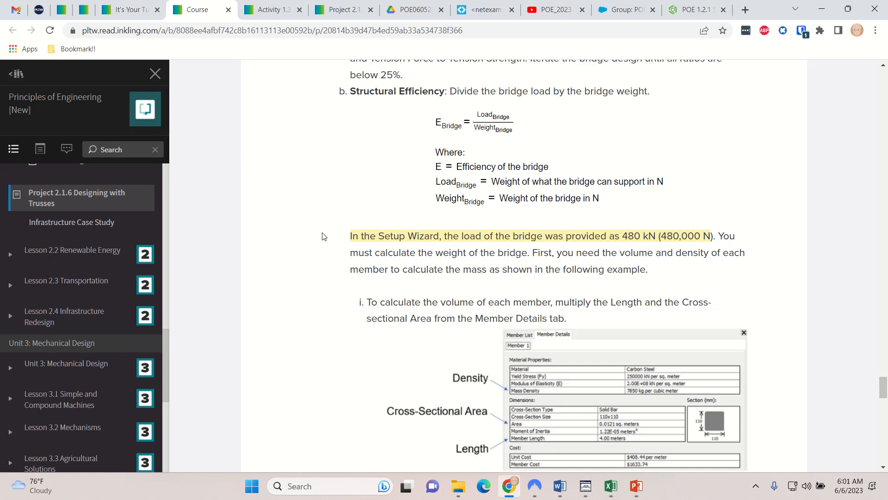
- Review the structural efficiency formula on the course page, then label cell N77 in Excel "Structural Eff."
{"action": "scroll", "coordinate": [326, 233], "scroll_direction": "down", "scroll_amount": 20}
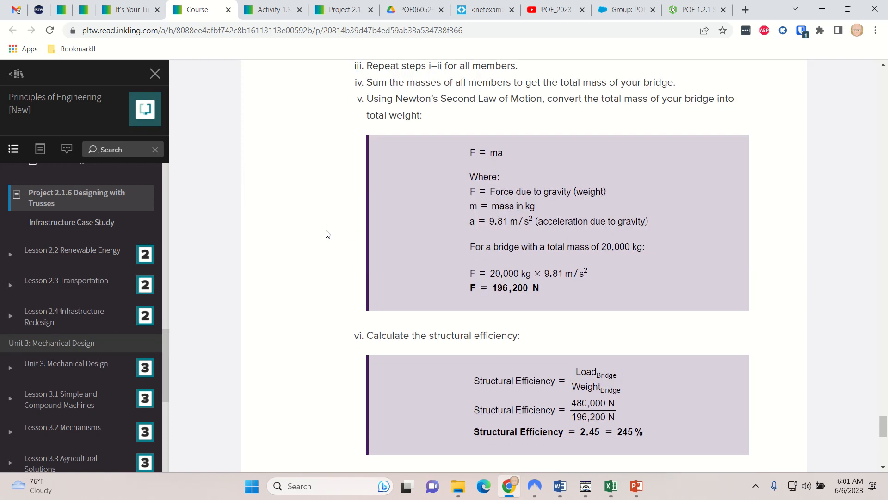
{"action": "scroll", "coordinate": [326, 233], "scroll_direction": "up", "scroll_amount": 9}
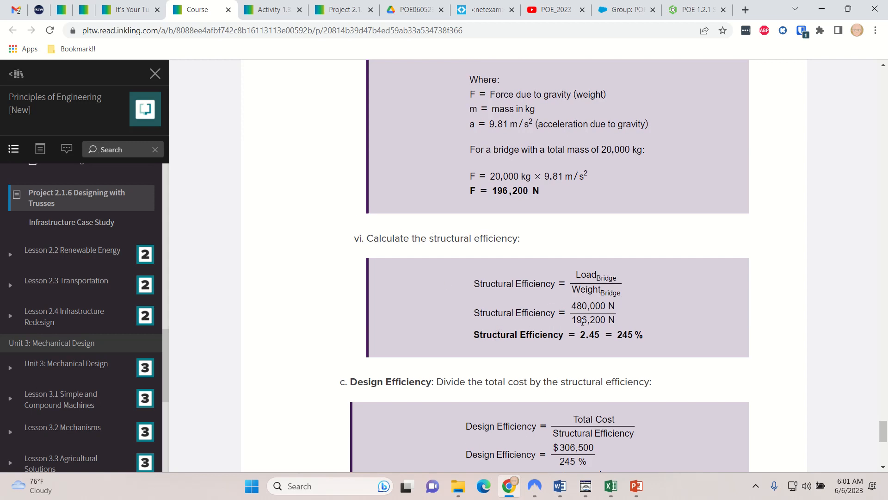
{"action": "left_click", "coordinate": [611, 486]}
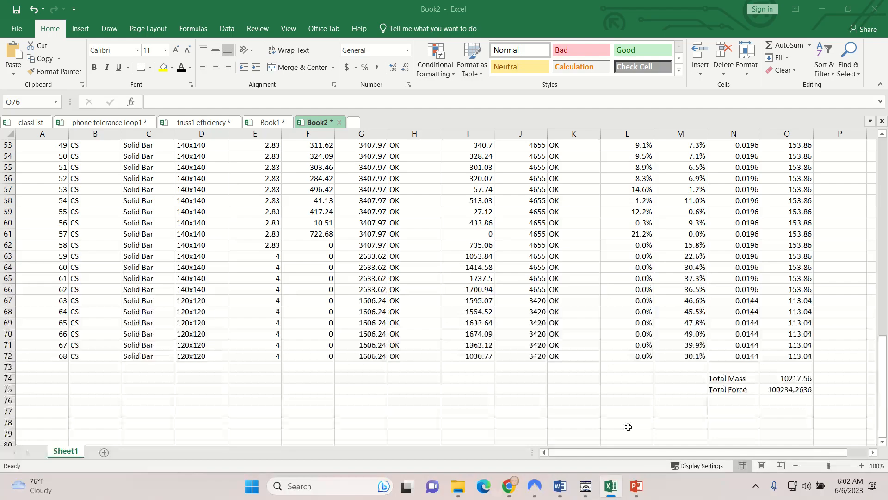
{"action": "left_click", "coordinate": [509, 486]}
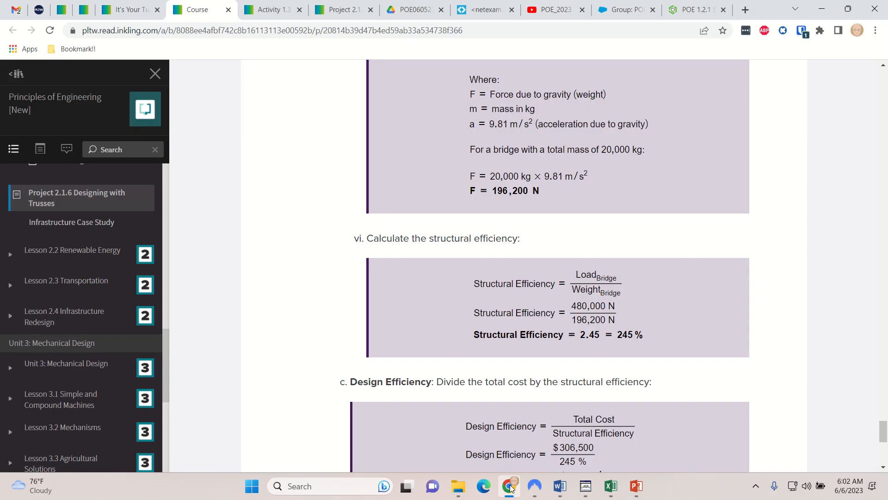
{"action": "left_click", "coordinate": [510, 486]}
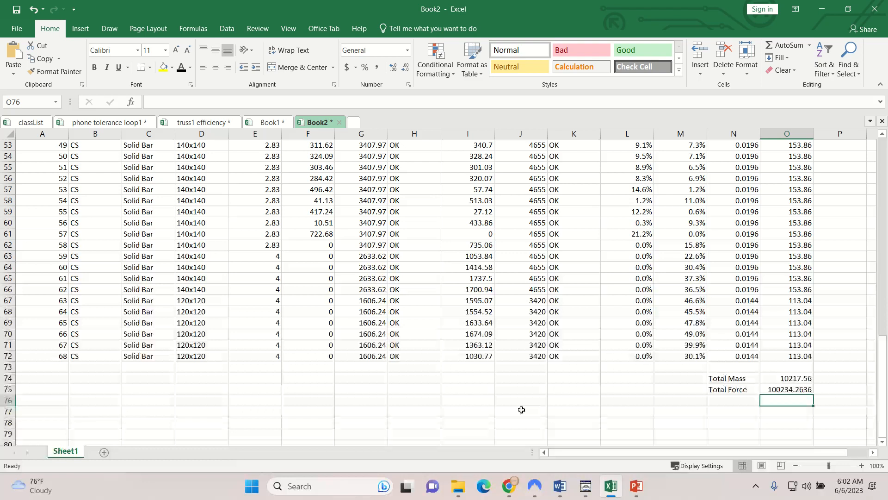
{"action": "left_click", "coordinate": [713, 412]}
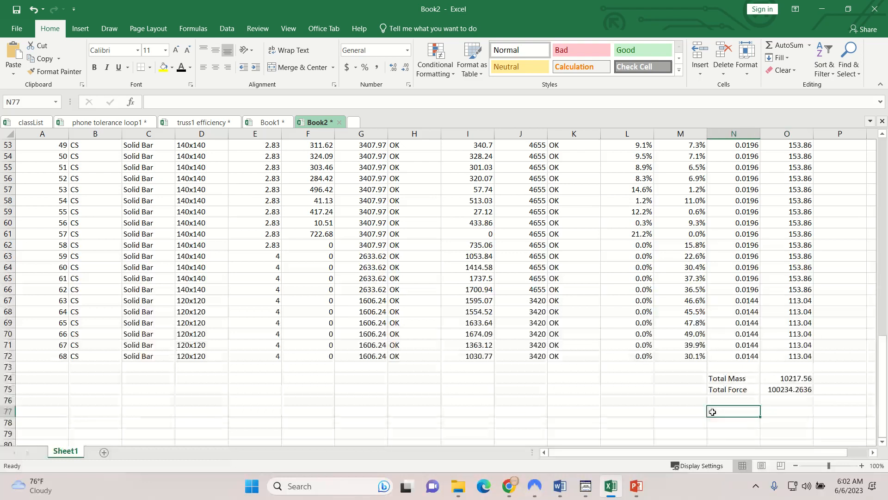
{"action": "type", "text": "Struc"}
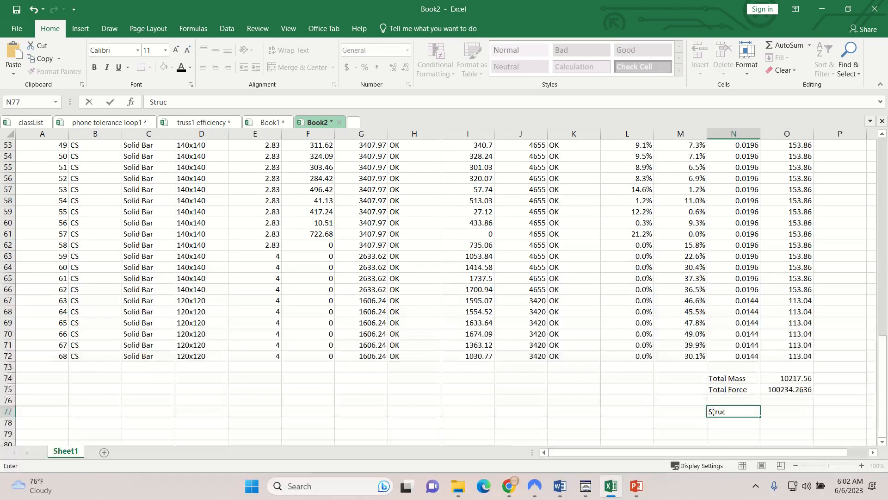
{"action": "type", "text": "tural E"}
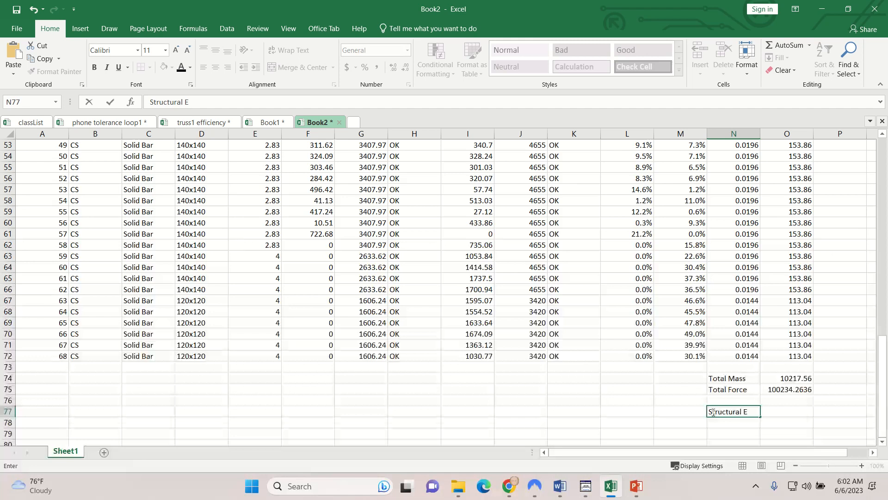
{"action": "type", "text": "ff."}
- Enter =480000/O75 in cell O77 to divide the bridge load by its weight, checking the load on the course page
{"action": "left_click", "coordinate": [783, 411]}
{"action": "type", "text": "="}
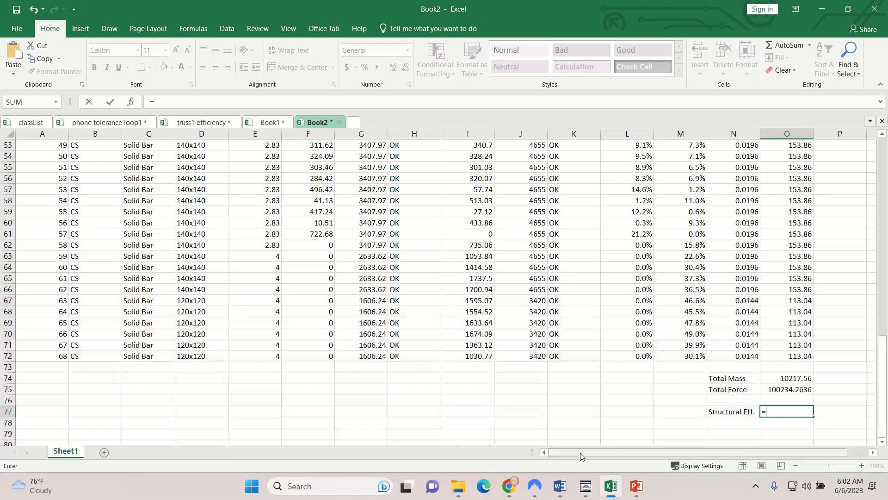
{"action": "left_click", "coordinate": [510, 488]}
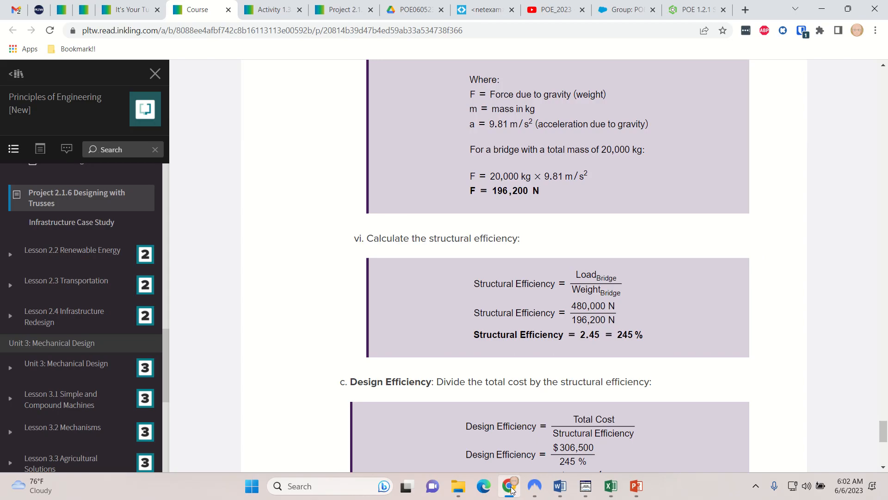
{"action": "left_click", "coordinate": [611, 486]}
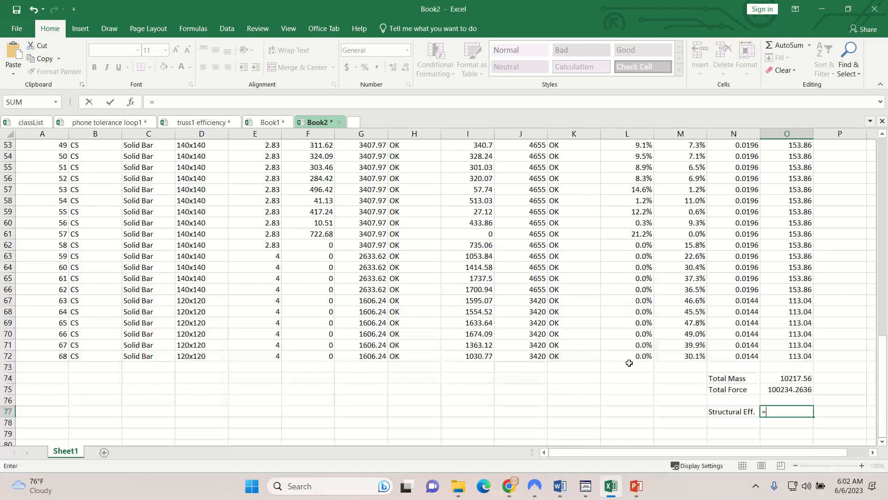
{"action": "type", "text": "480000/"}
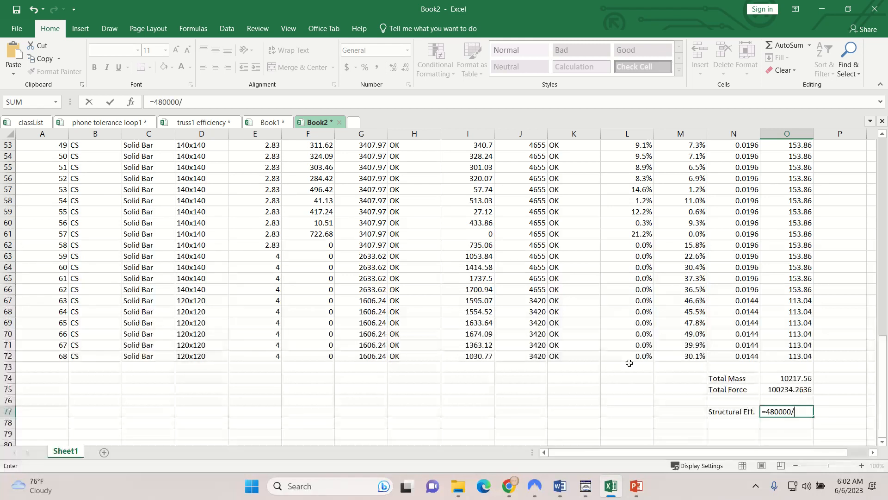
{"action": "left_click", "coordinate": [782, 390]}
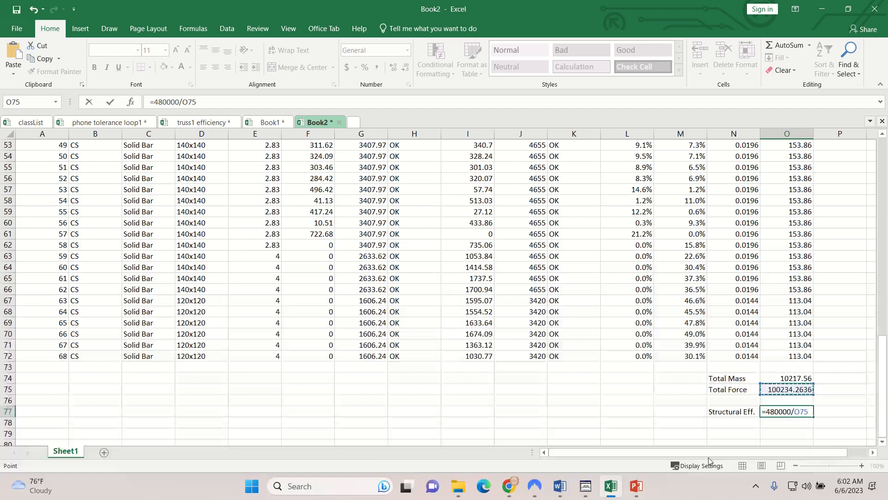
{"action": "key", "text": "Return"}
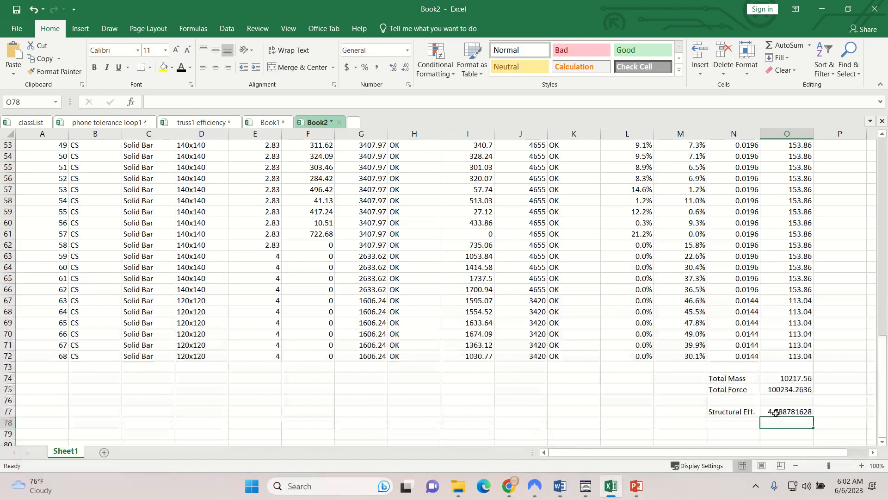
- Change the structural efficiency formula in cell O77 to =(480000/O75)*100
{"action": "left_click", "coordinate": [776, 413]}
{"action": "right_click", "coordinate": [776, 413]}
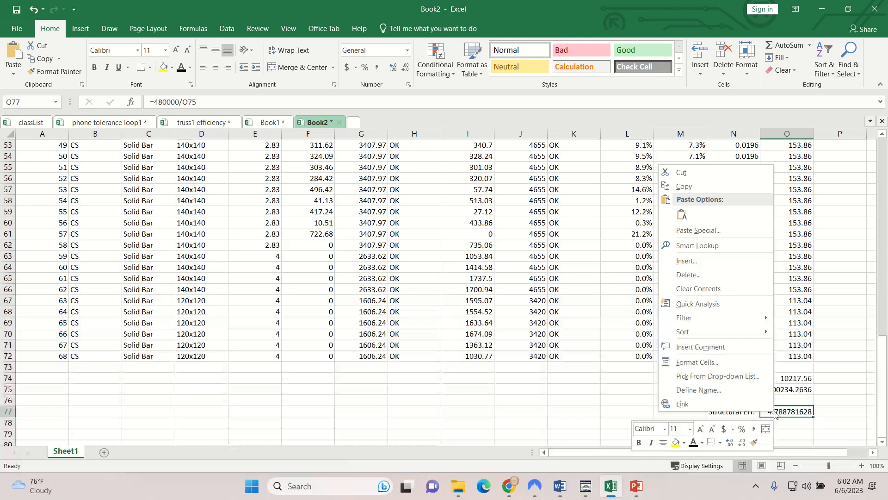
{"action": "key", "text": "Escape"}
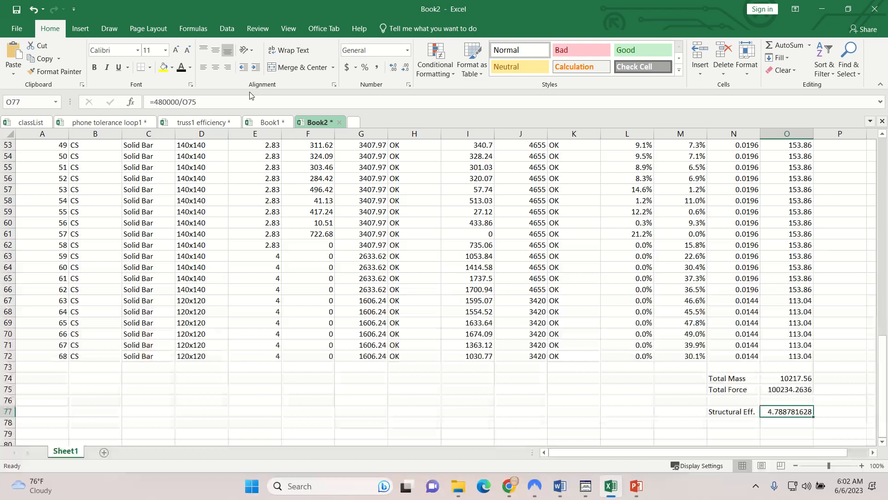
{"action": "left_click", "coordinate": [154, 102]}
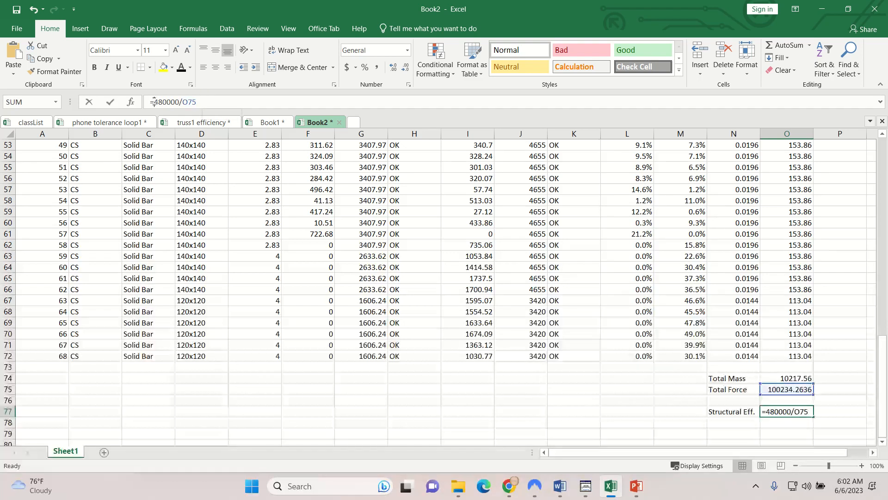
{"action": "type", "text": "("}
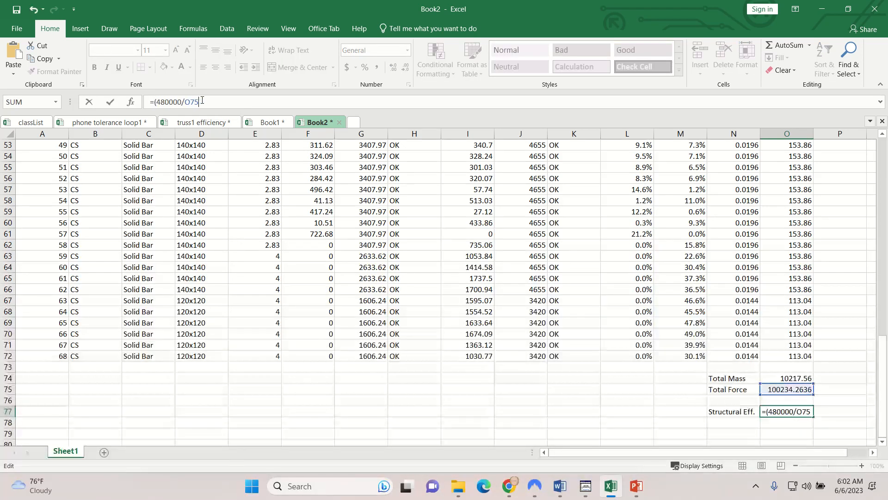
{"action": "type", "text": ")*100"}
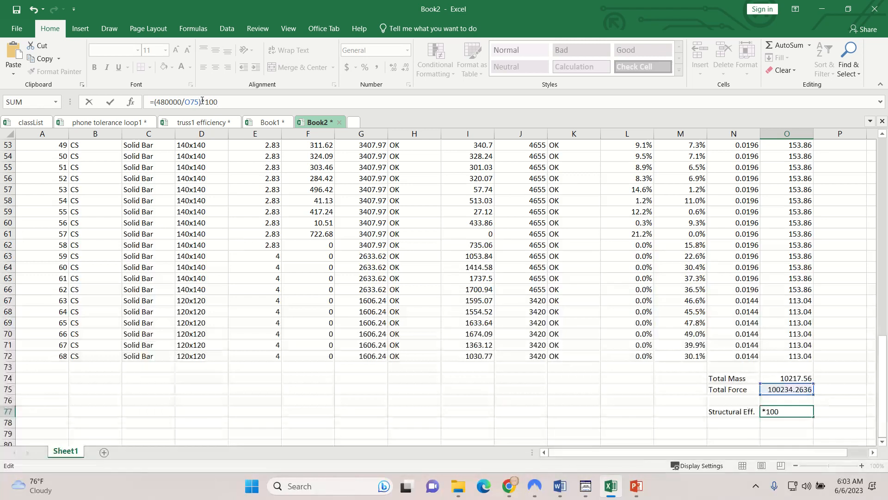
{"action": "key", "text": "Return"}
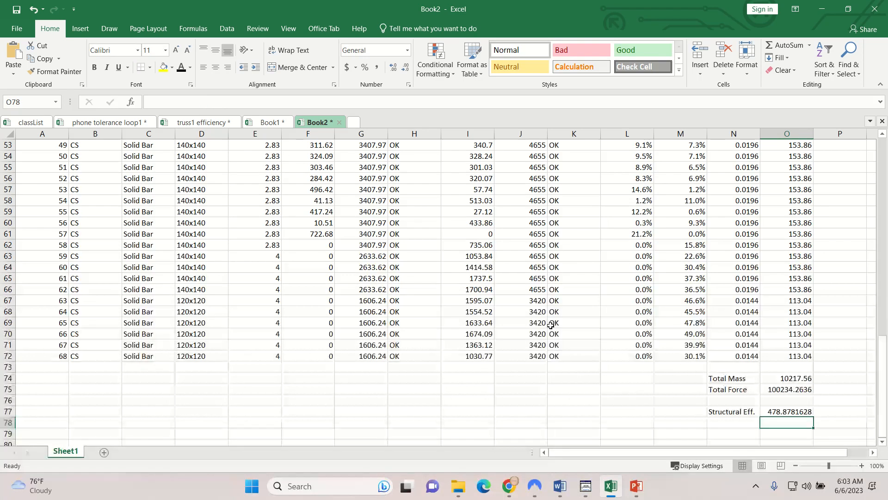
- Format the structural efficiency value in cell O77 as Percentage with 2 decimal places
{"action": "left_click", "coordinate": [783, 410]}
{"action": "right_click", "coordinate": [782, 410]}
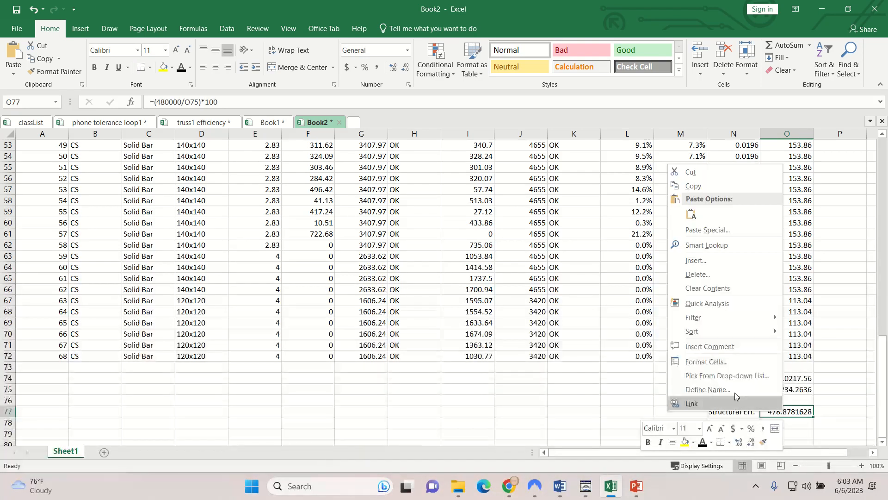
{"action": "left_click", "coordinate": [707, 362]}
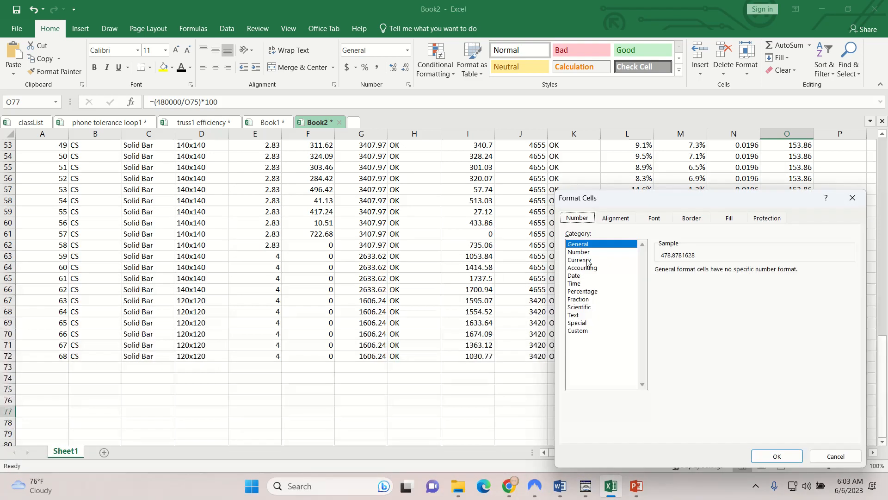
{"action": "left_click", "coordinate": [583, 291]}
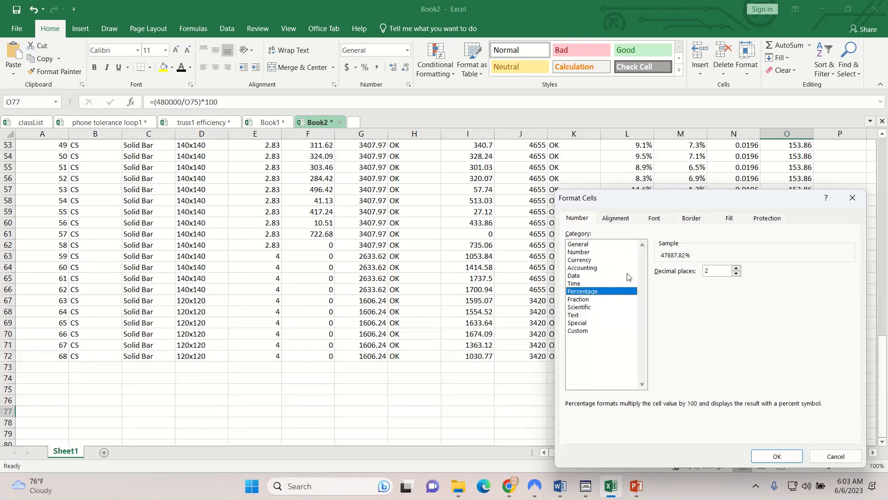
{"action": "left_click", "coordinate": [759, 455]}
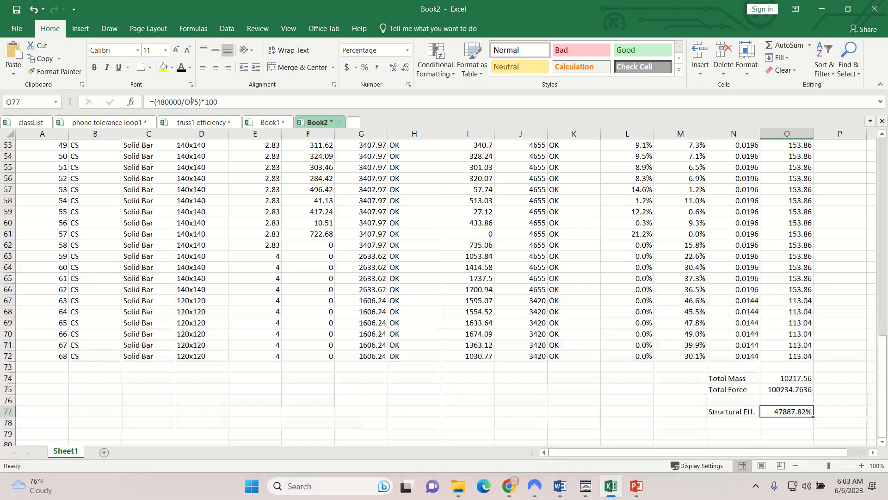
- Change the structural efficiency formula in cell O77 to =480000/O75, removing the parentheses and the multiplication by 100
{"action": "left_click_drag", "start_coordinate": [200, 101], "coordinate": [220, 101]}
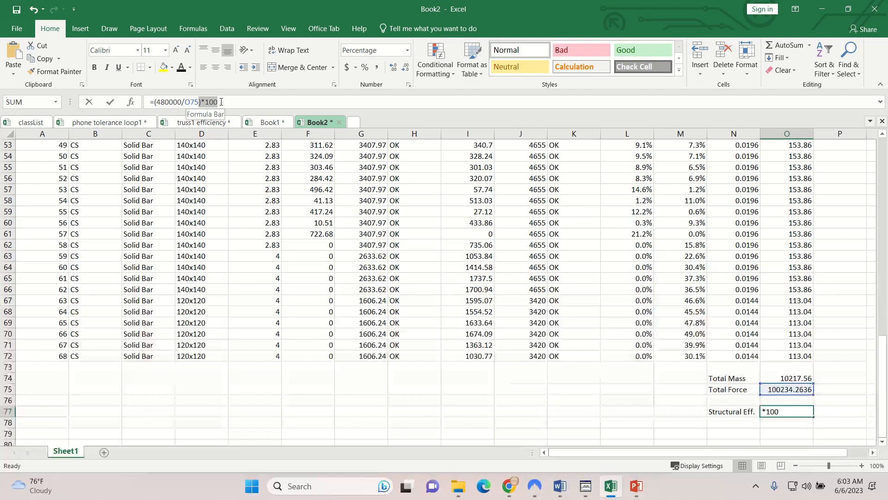
{"action": "key", "text": "BackSpace"}
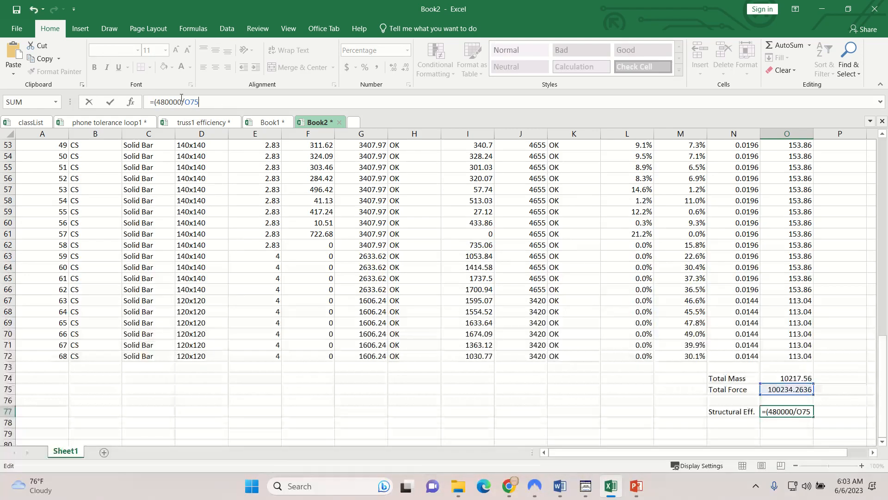
{"action": "left_click", "coordinate": [157, 102]}
{"action": "key", "text": "BackSpace"}
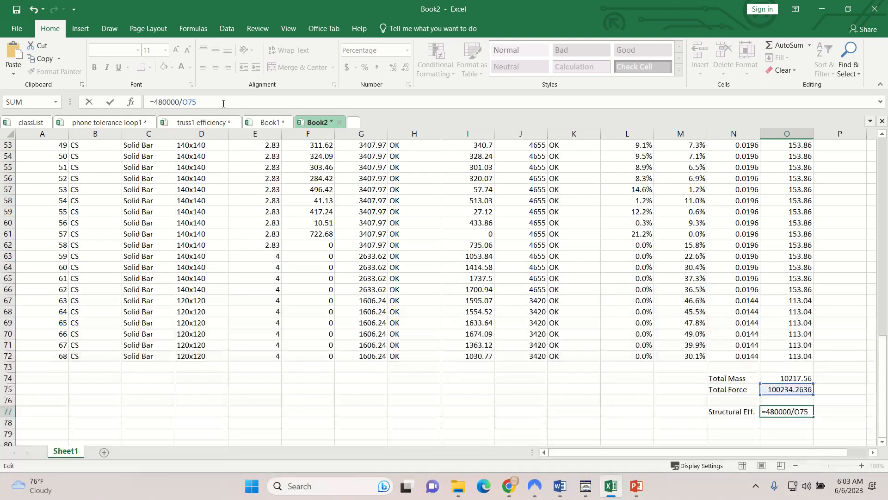
{"action": "key", "text": "Return"}
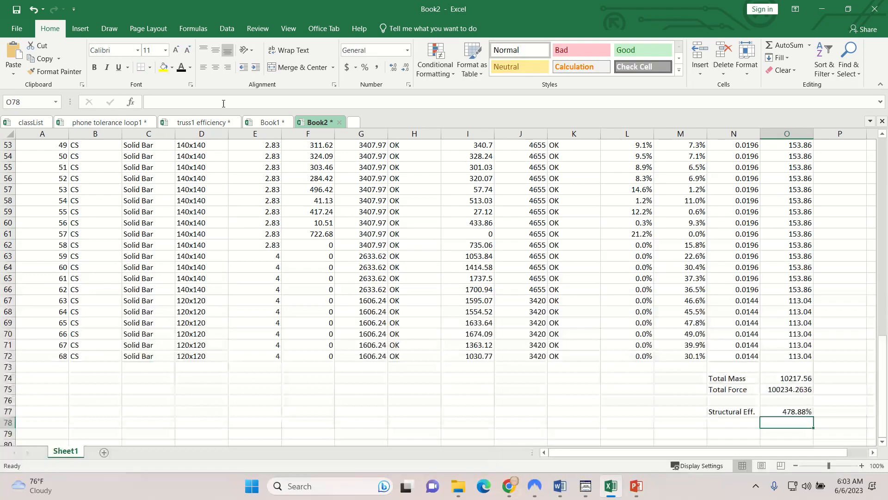
- Switch to the course page in the browser and read the design efficiency formula
{"action": "left_click", "coordinate": [508, 485]}
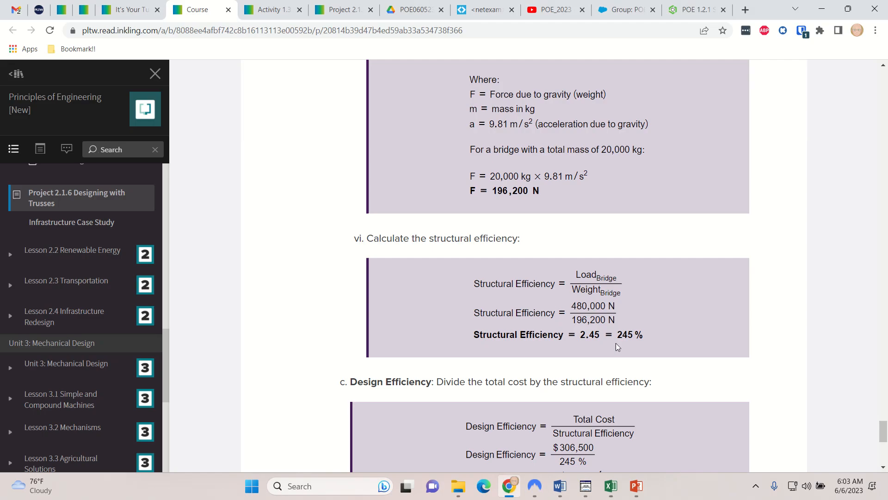
{"action": "scroll", "coordinate": [621, 335], "scroll_direction": "down", "scroll_amount": 1}
{"action": "scroll", "coordinate": [620, 334], "scroll_direction": "down", "scroll_amount": 1}
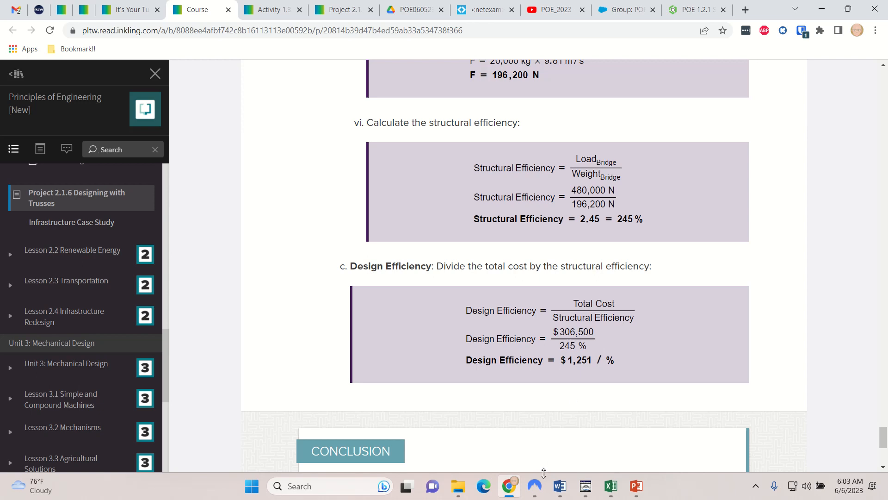
- Switch to Bridge Designer and open the cost calculations report to read the suspension bridge's total cost
{"action": "left_click", "coordinate": [559, 485]}
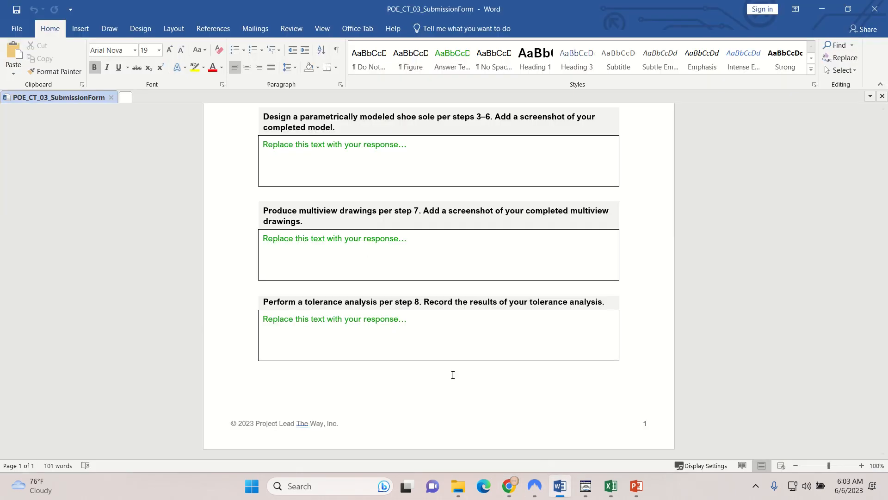
{"action": "left_click", "coordinate": [586, 486]}
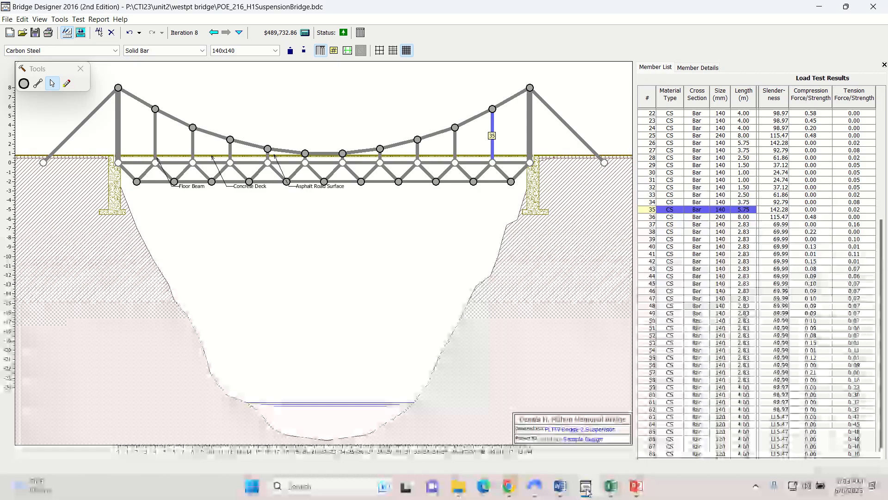
{"action": "left_click", "coordinate": [273, 33]}
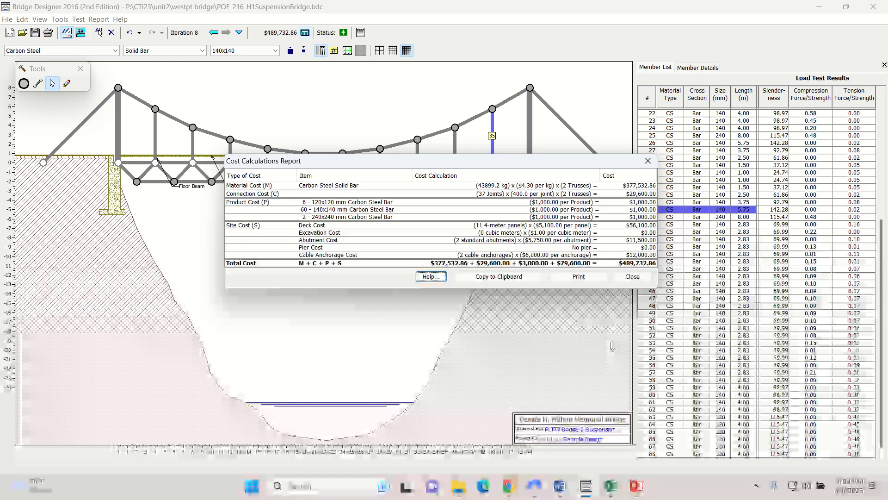
- Enter =489732/O77 in cell O78 in Excel to divide the total cost by structural efficiency, checking the formula on the course page
{"action": "left_click", "coordinate": [618, 484]}
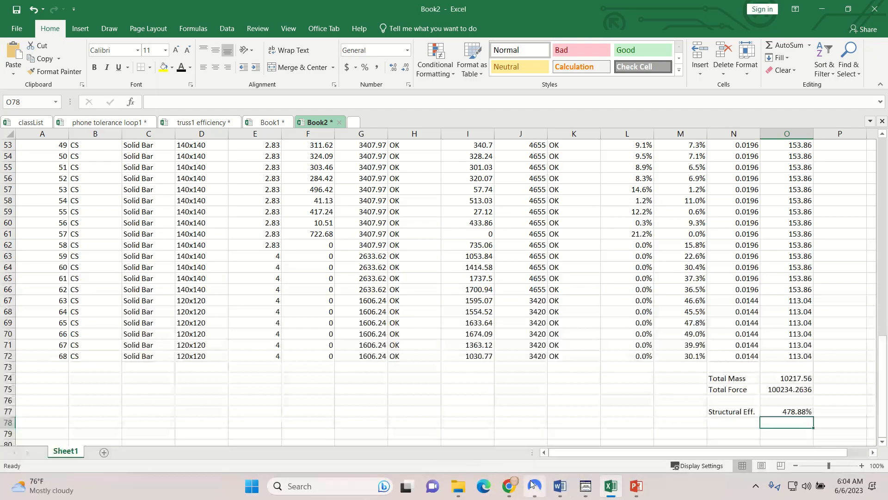
{"action": "left_click", "coordinate": [515, 485]}
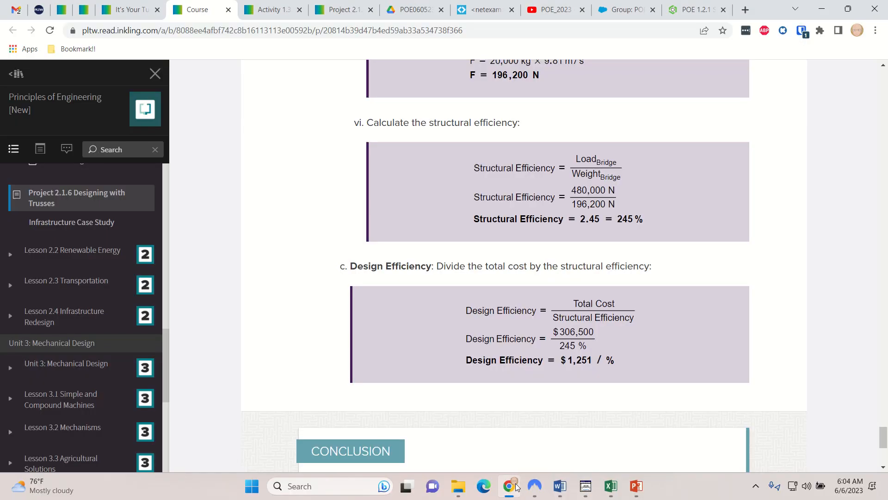
{"action": "left_click", "coordinate": [515, 485]}
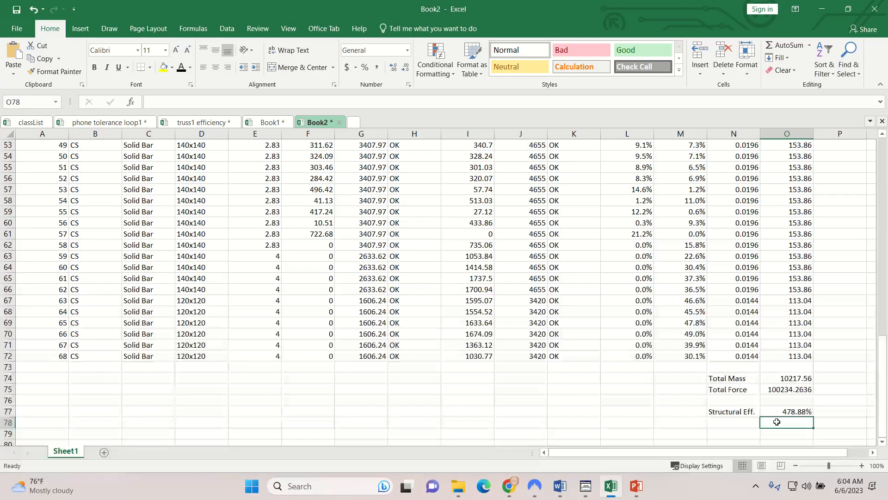
{"action": "type", "text": "="}
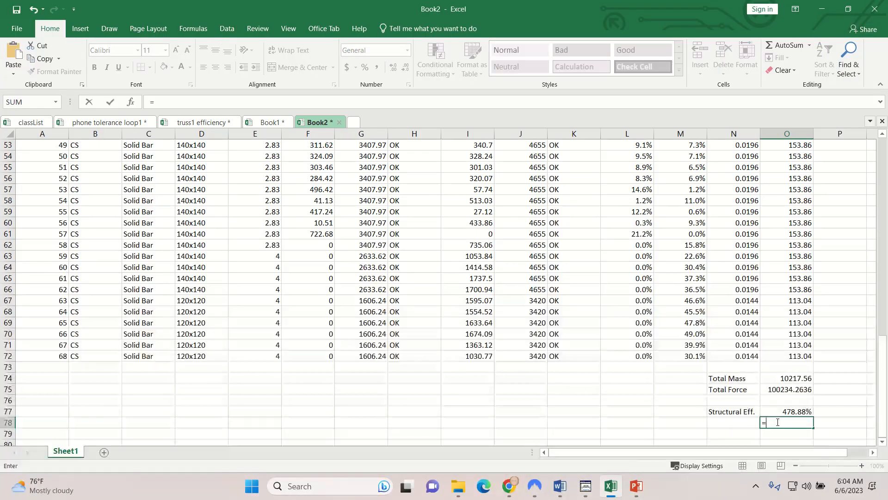
{"action": "type", "text": "489732"}
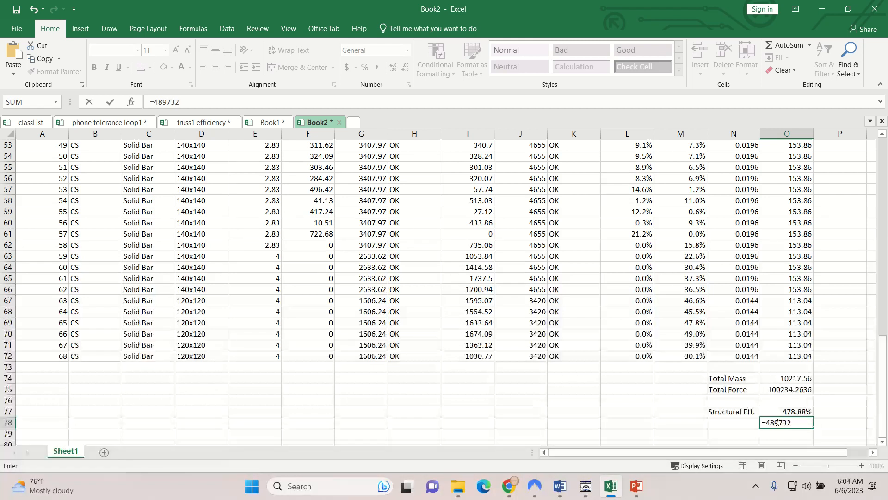
{"action": "type", "text": "/"}
{"action": "left_click", "coordinate": [789, 411]}
{"action": "left_click", "coordinate": [509, 486]}
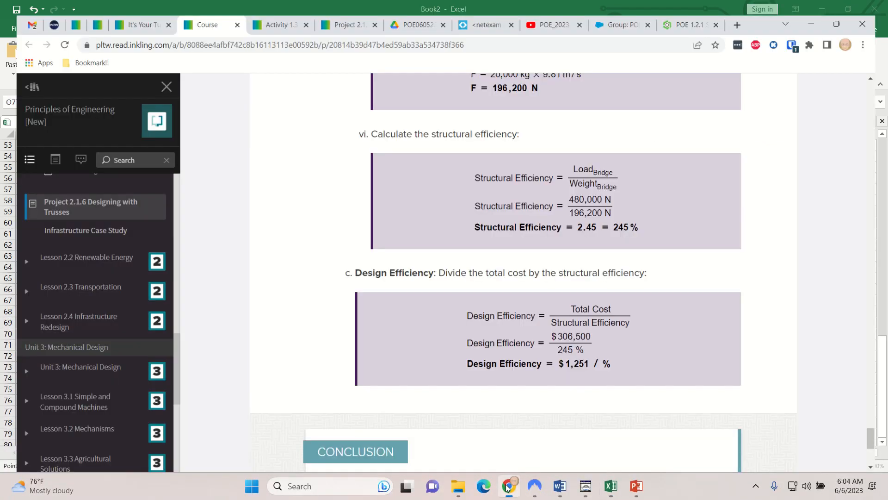
{"action": "left_click", "coordinate": [509, 485]}
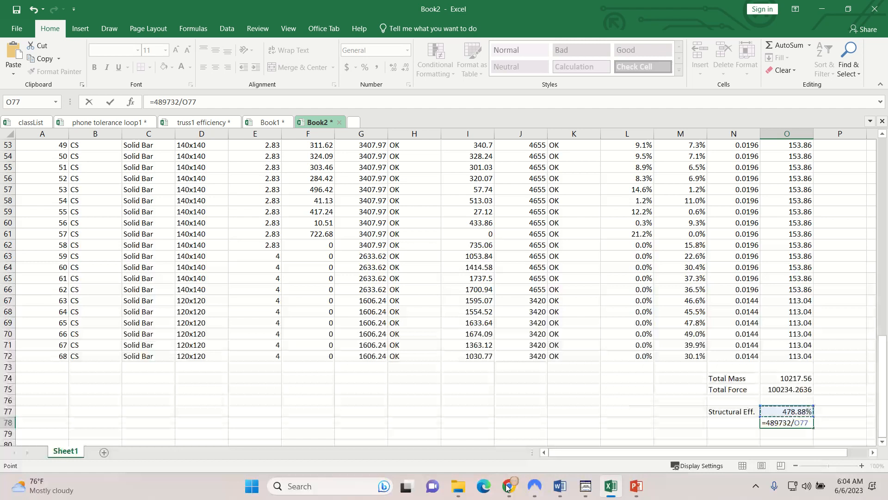
{"action": "key", "text": "Return"}
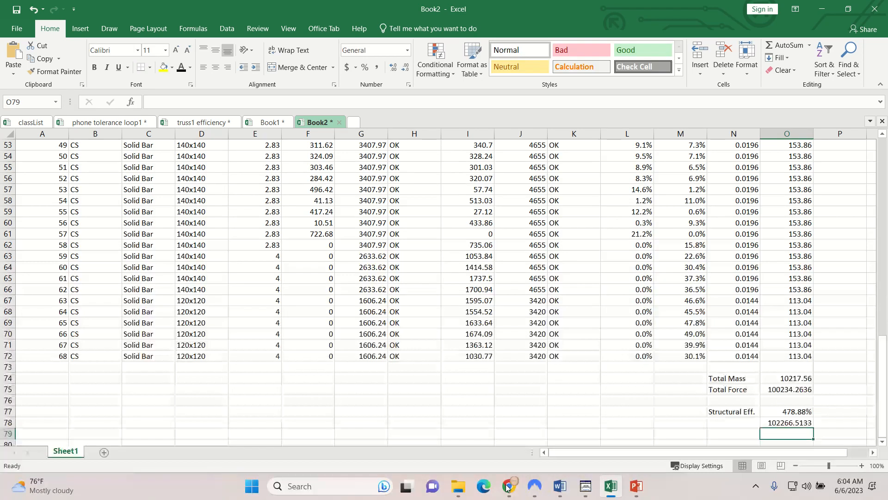
- Multiply the structural efficiency in cell O77 by 100, completing its formula as =(480000/O75)*100
{"action": "left_click", "coordinate": [775, 424]}
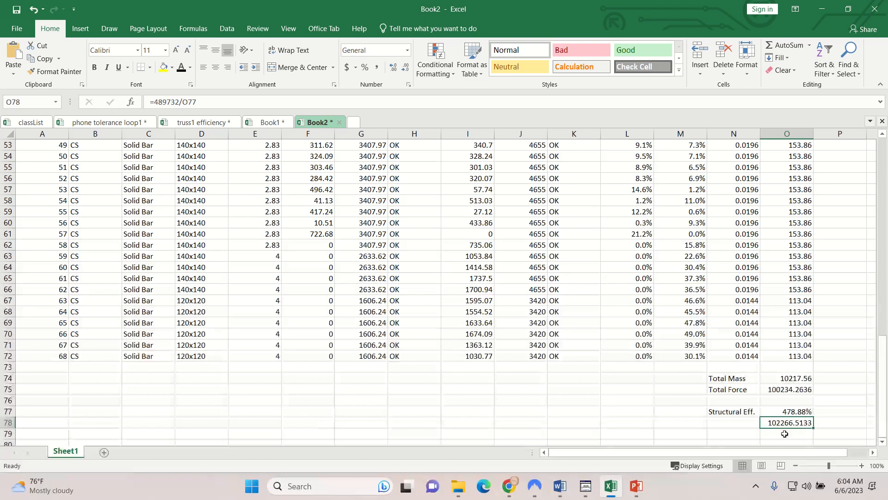
{"action": "mouse_move", "coordinate": [342, 6]}
{"action": "left_click", "coordinate": [369, 25]}
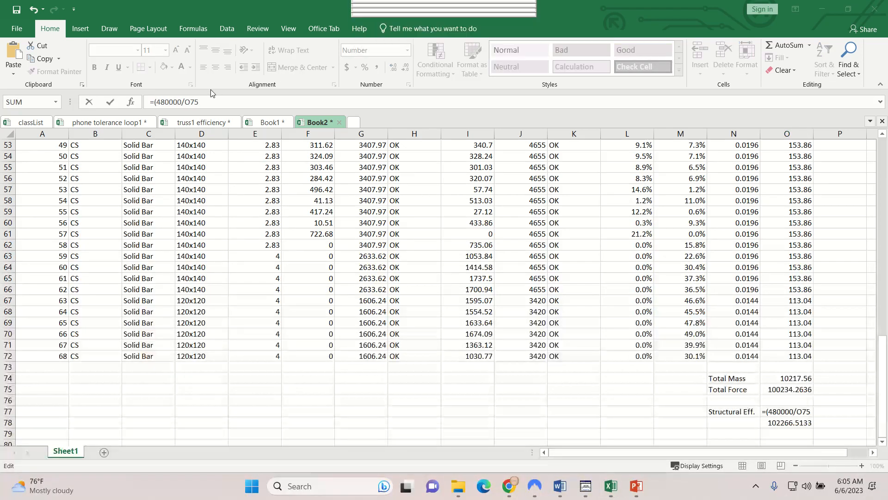
{"action": "left_click", "coordinate": [207, 101]}
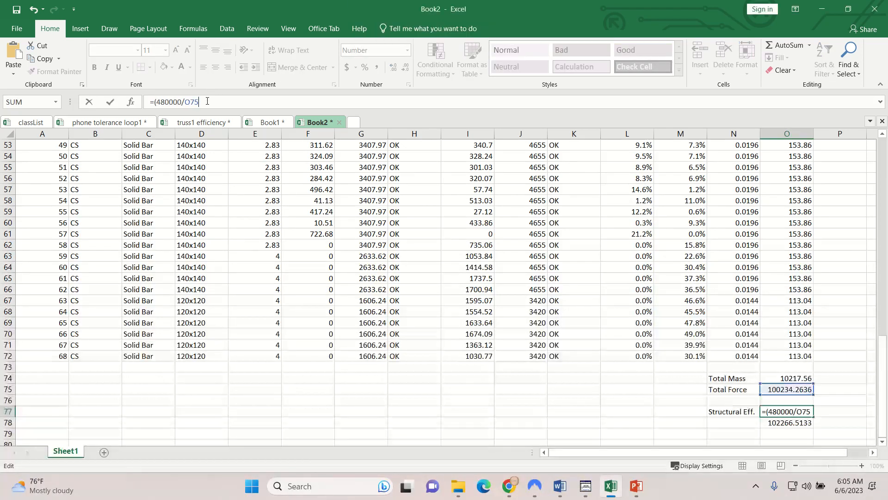
{"action": "type", "text": ")"}
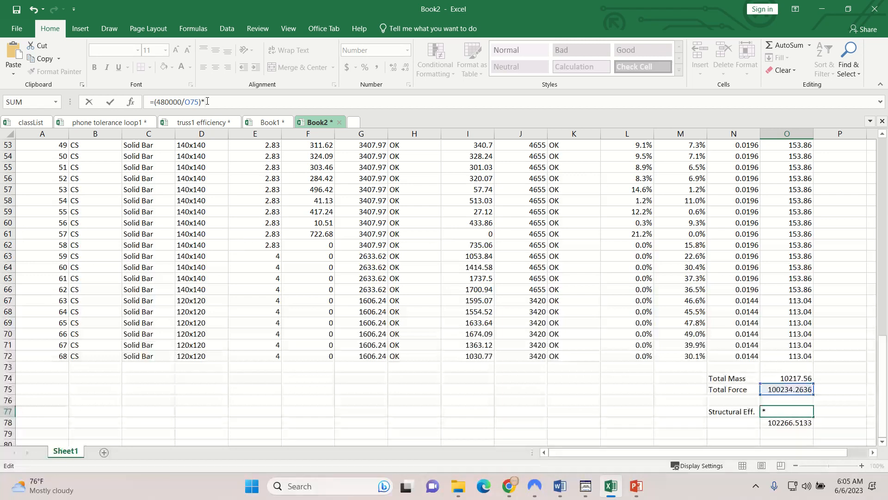
{"action": "type", "text": "*100"}
{"action": "key", "text": "Return"}
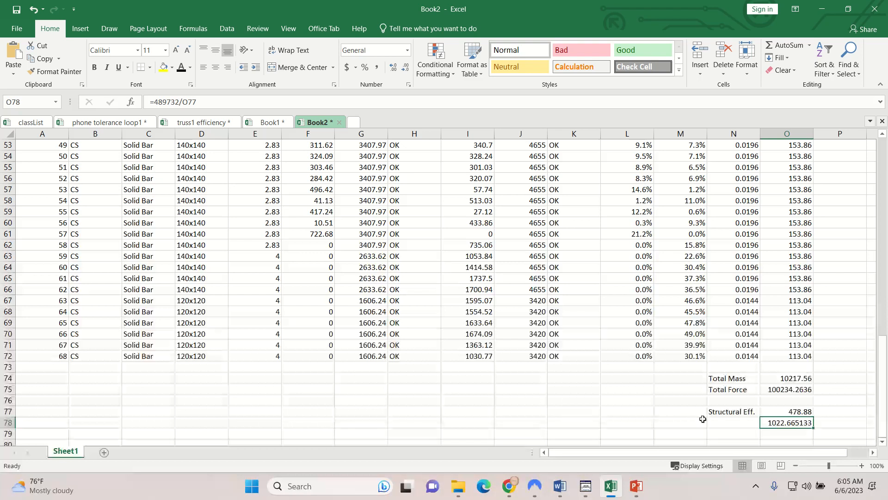
- Label cell N78, beside the cost-per-efficiency result, "Designff."
{"action": "left_click", "coordinate": [713, 422]}
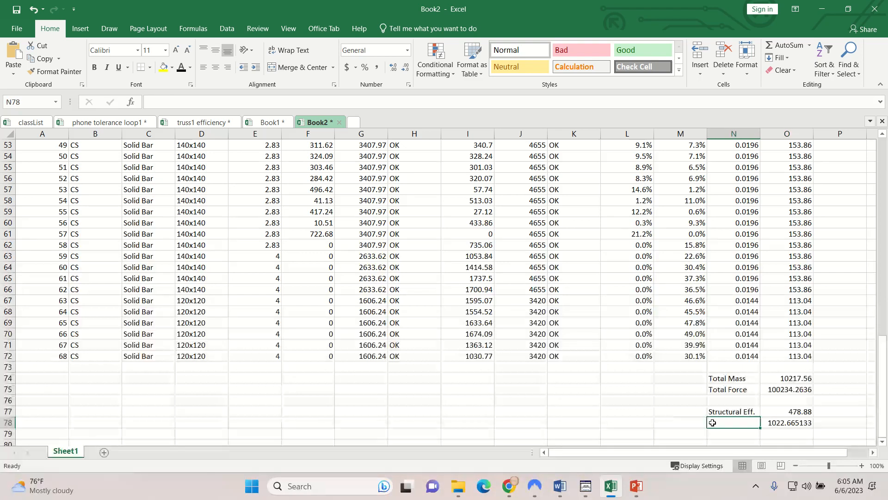
{"action": "type", "text": "Design "}
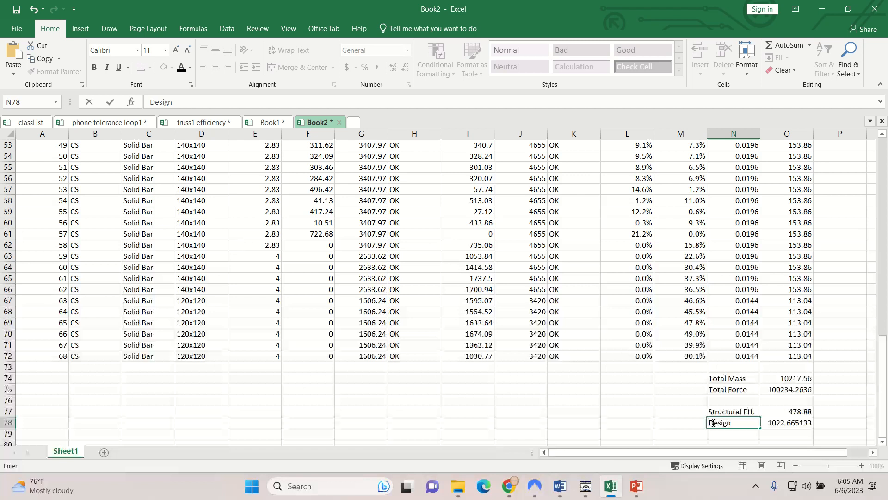
{"action": "type", "text": "ff."}
{"action": "key", "text": "BackSpace"}
{"action": "key", "text": "BackSpace"}
{"action": "key", "text": "BackSpace"}
{"action": "key", "text": "BackSpace"}
{"action": "left_click", "coordinate": [731, 426]}
{"action": "type", "text": "ff."}
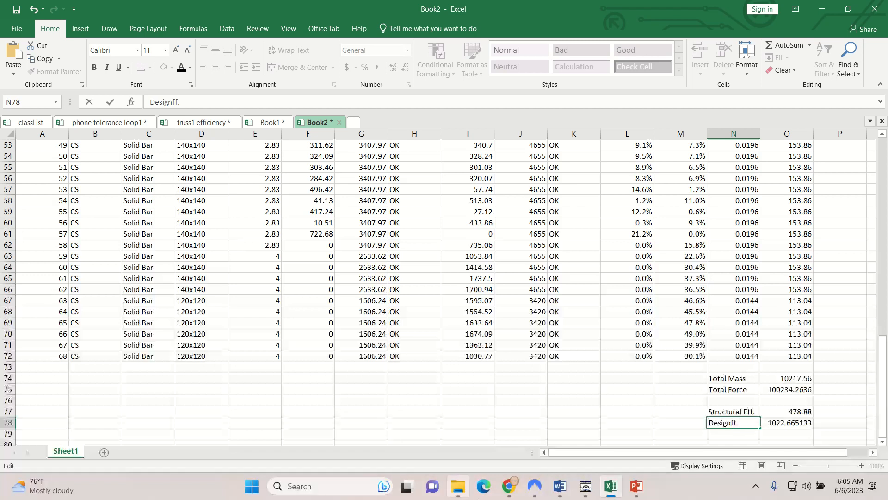
- Recheck the design efficiency calculation on the course page, then look over the member rows and summary values in Excel
{"action": "left_click", "coordinate": [509, 486]}
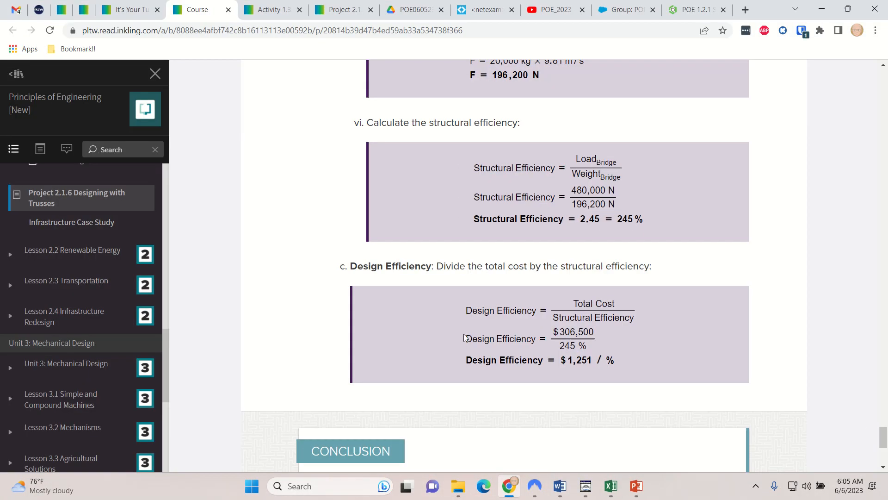
{"action": "scroll", "coordinate": [462, 342], "scroll_direction": "down", "scroll_amount": 2}
{"action": "scroll", "coordinate": [463, 335], "scroll_direction": "up", "scroll_amount": 2}
{"action": "left_click", "coordinate": [611, 486]}
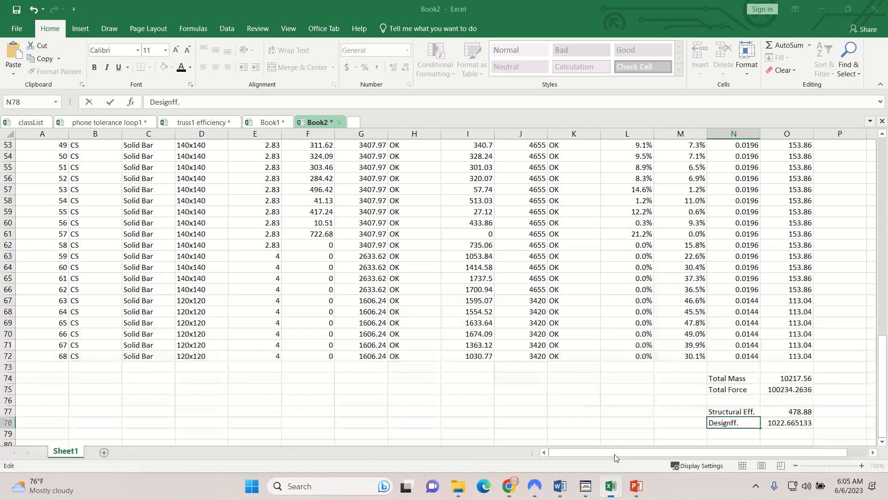
{"action": "scroll", "coordinate": [693, 228], "scroll_direction": "up", "scroll_amount": 5}
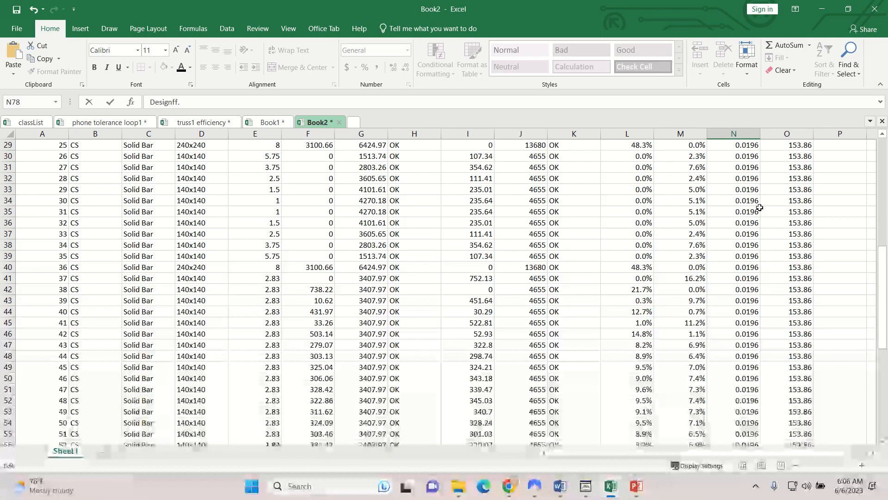
{"action": "scroll", "coordinate": [724, 316], "scroll_direction": "down", "scroll_amount": 3}
{"action": "scroll", "coordinate": [725, 316], "scroll_direction": "down", "scroll_amount": 5}
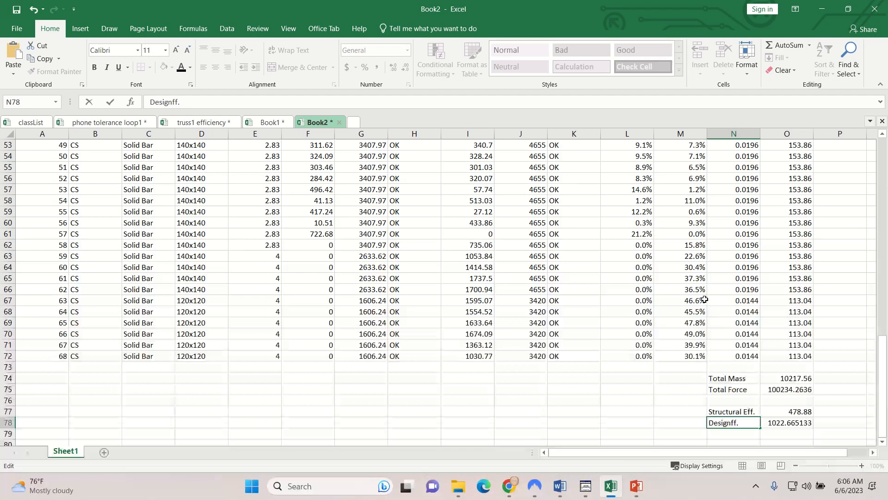
- Apply All Borders to the summary cells N74:O78, then deselect the range
{"action": "left_click_drag", "start_coordinate": [711, 379], "coordinate": [797, 424]}
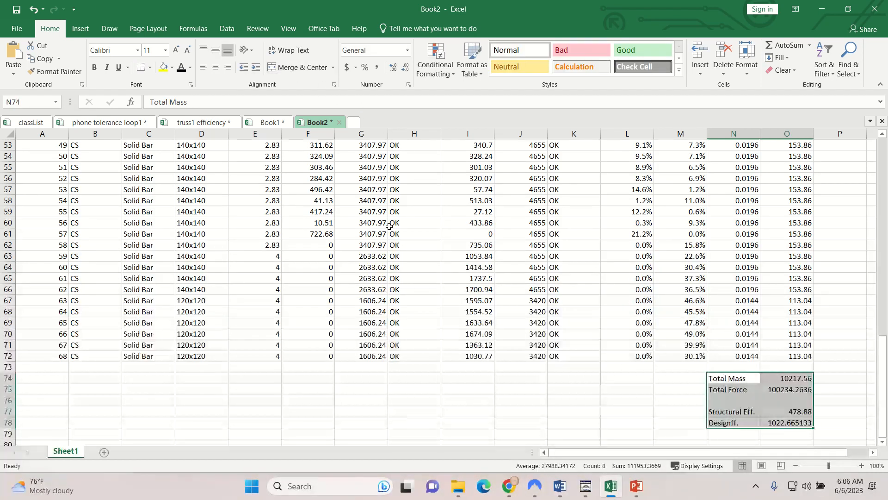
{"action": "left_click", "coordinate": [149, 67]}
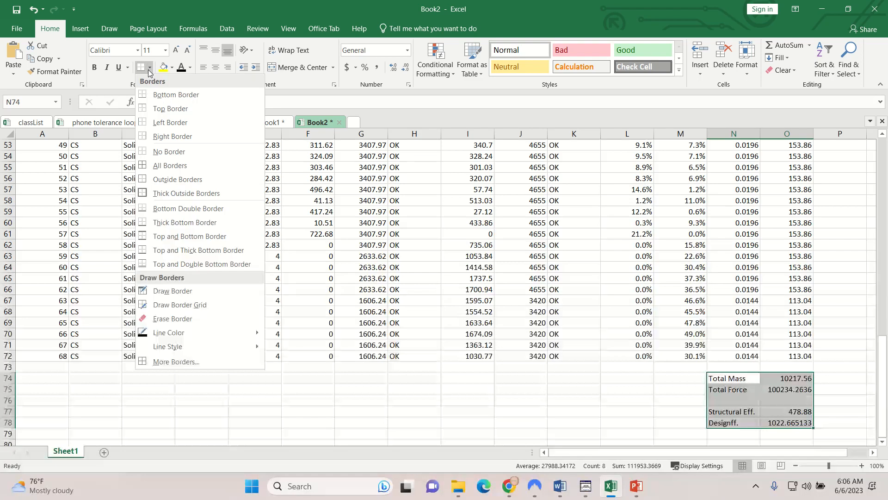
{"action": "left_click", "coordinate": [149, 165]}
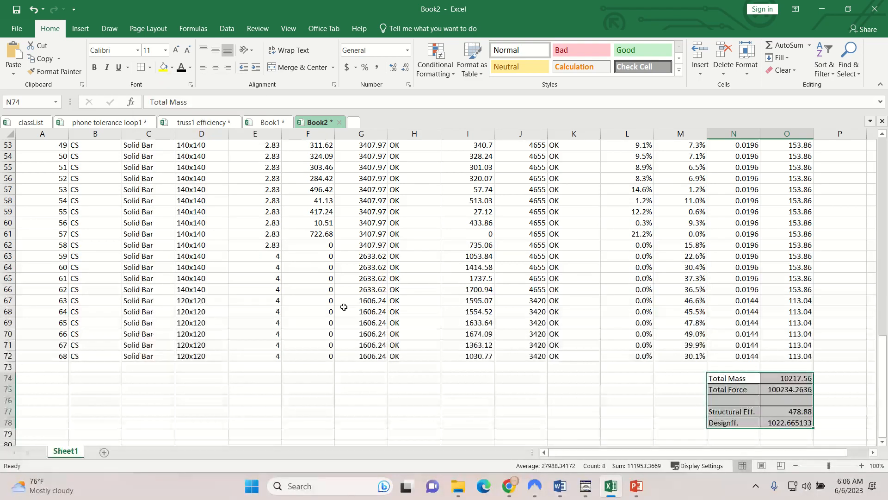
{"action": "left_click", "coordinate": [429, 389]}
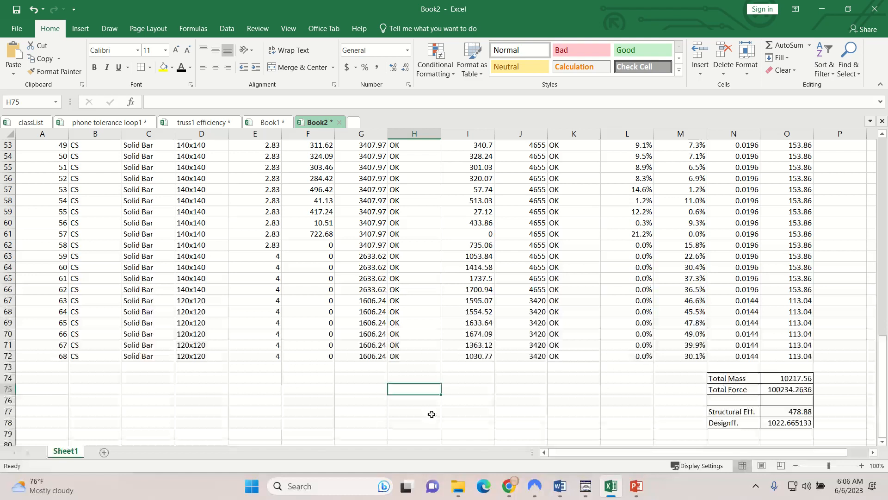
{"action": "mouse_move", "coordinate": [407, 7]}
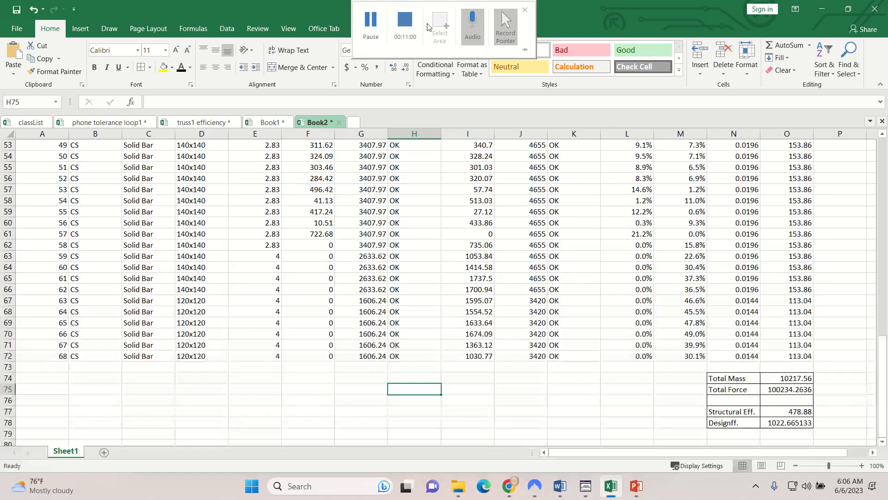